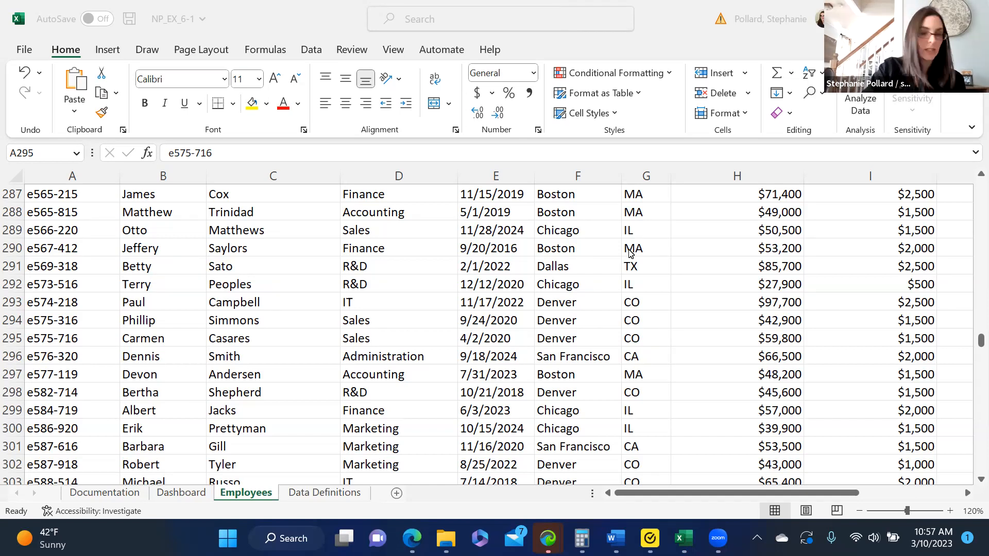
# Sort the employee list by hire date from oldest to newest
pyautogui.click(975, 344)
pyautogui.moveTo(975, 343); pyautogui.dragTo(975, 176)
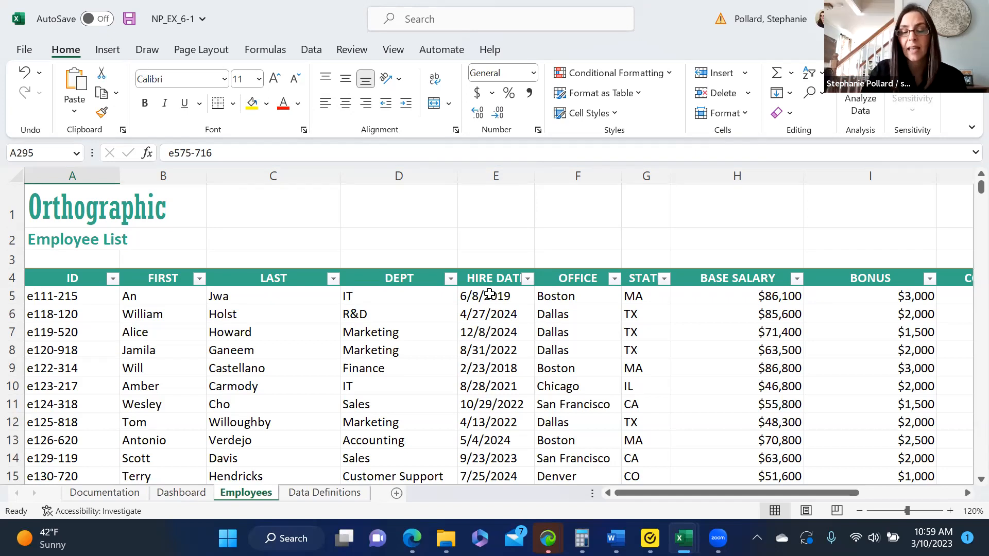
pyautogui.click(488, 300)
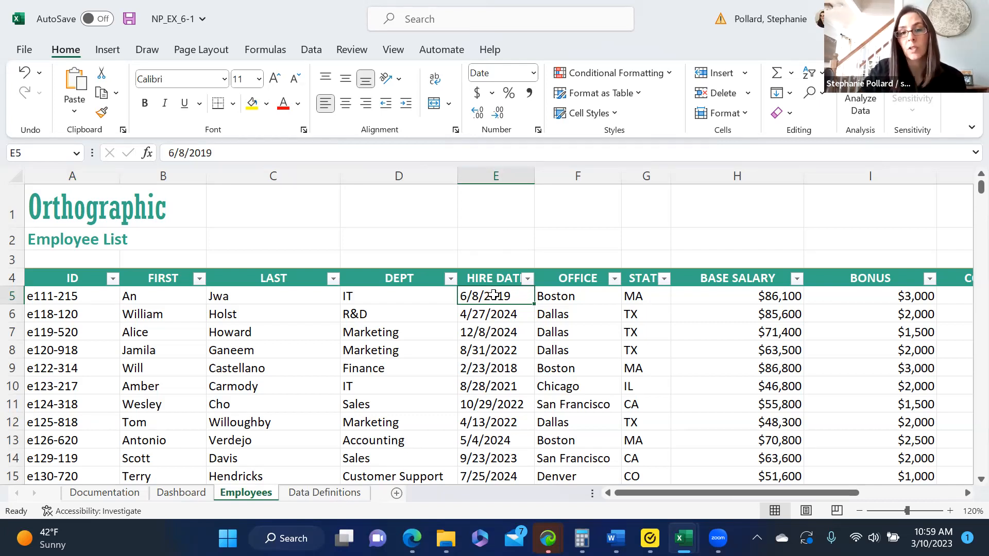
pyautogui.moveTo(494, 295); pyautogui.dragTo(500, 489)
pyautogui.moveTo(501, 256); pyautogui.dragTo(502, 262)
pyautogui.click(505, 212)
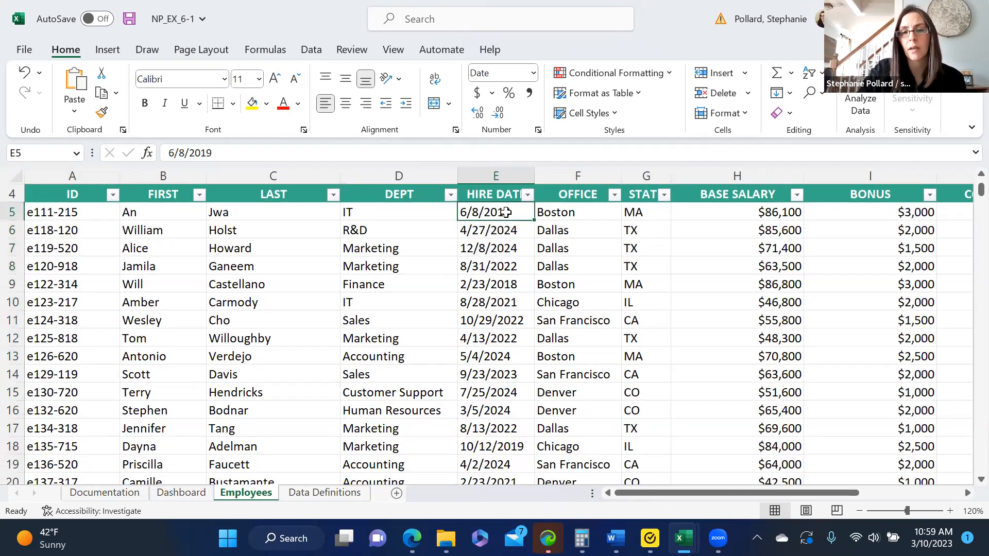
pyautogui.scroll(1, 966, 177)
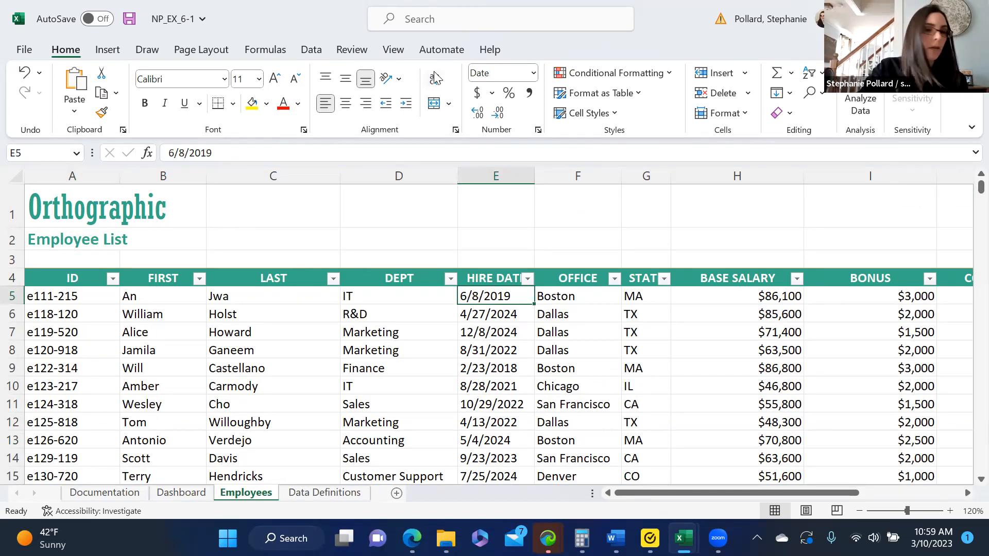
pyautogui.click(311, 49)
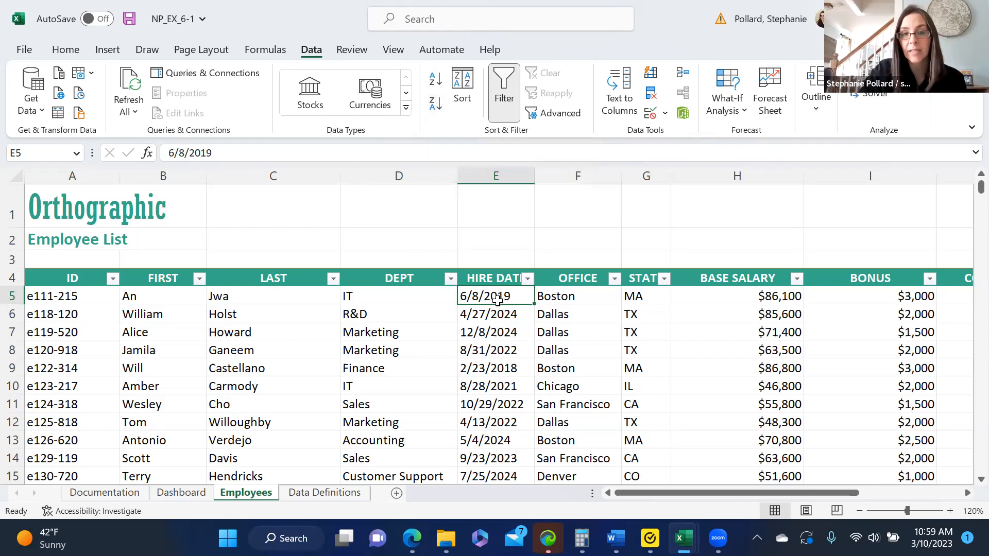
pyautogui.click(432, 78)
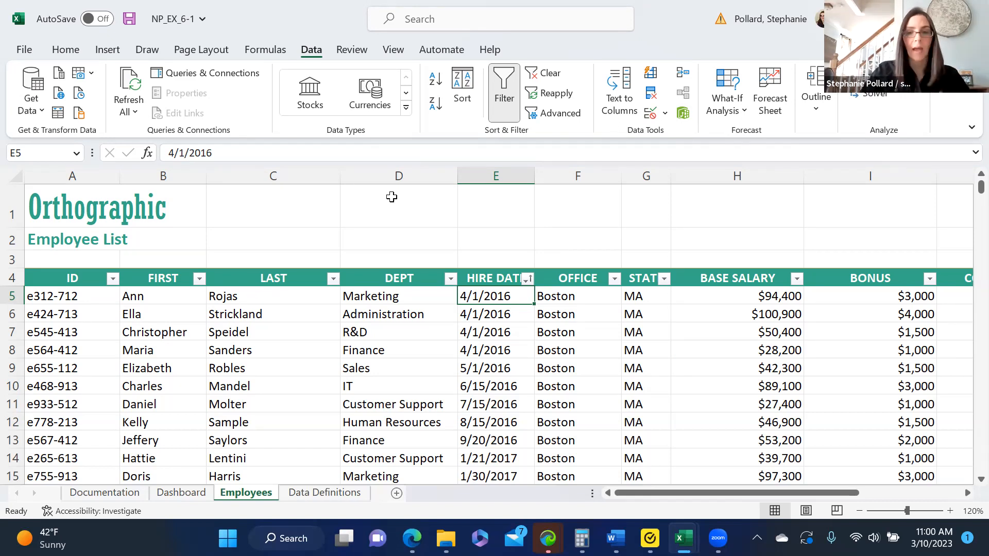
# Sort the employee list by base salary from largest to smallest, and re-sort it by bonus from largest to smallest
pyautogui.click(754, 298)
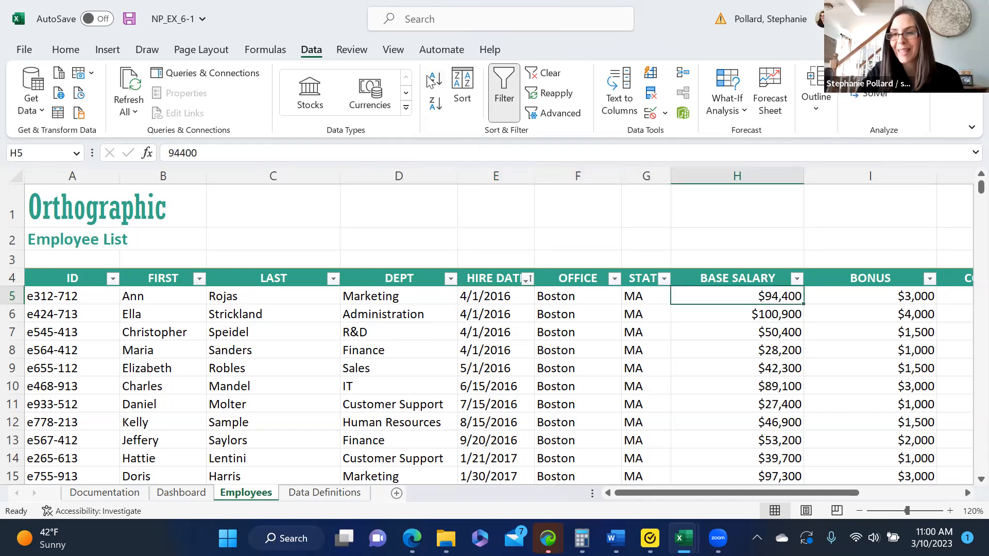
pyautogui.click(434, 107)
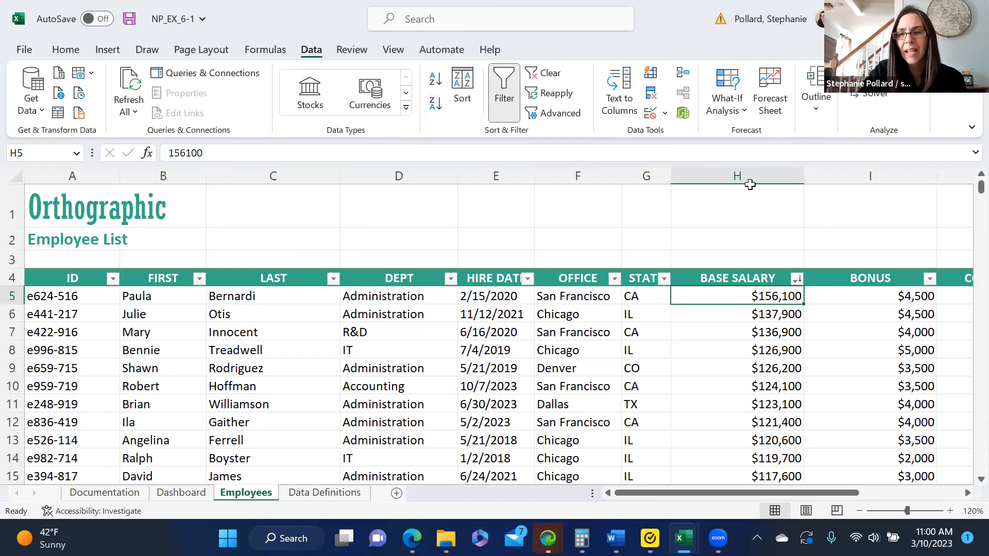
pyautogui.click(846, 292)
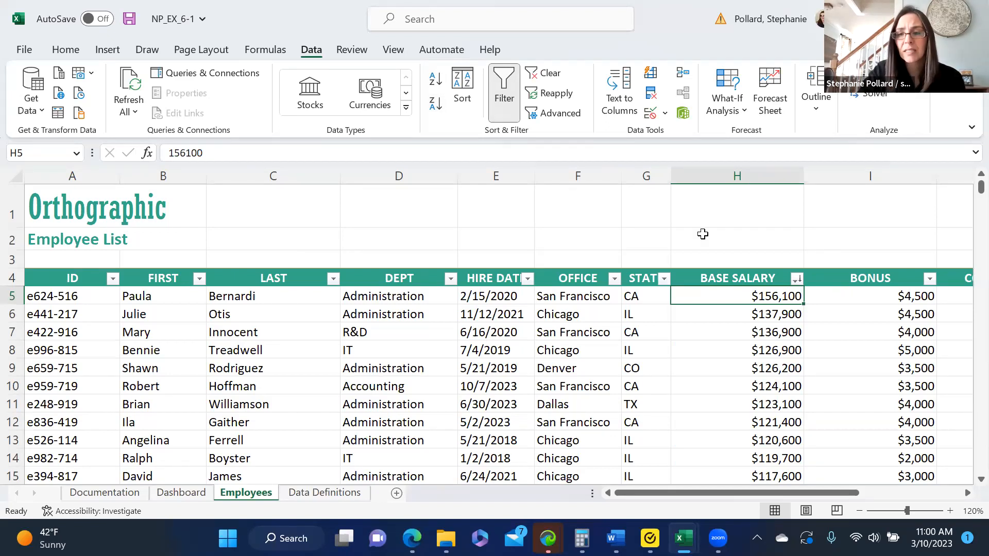
pyautogui.click(435, 105)
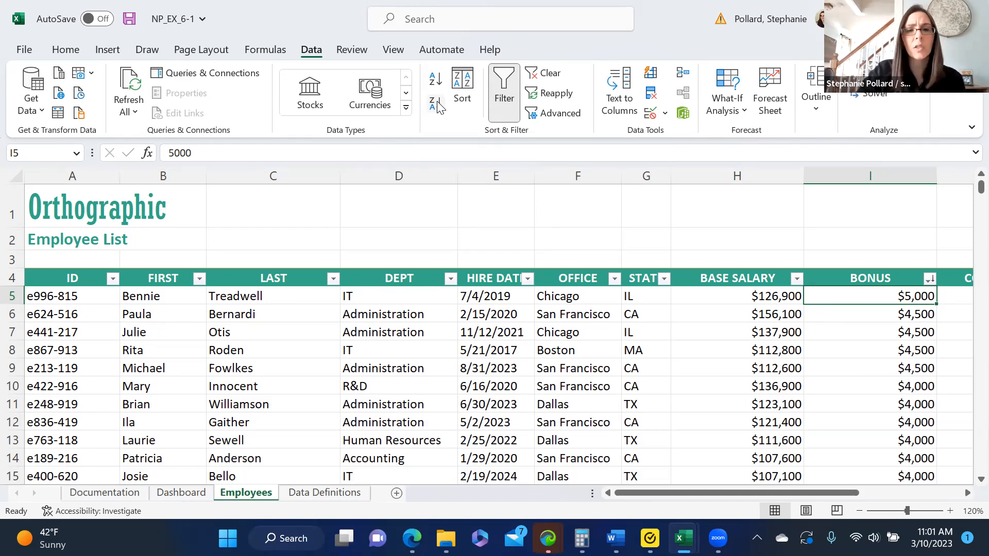
# Try to start a custom sort with blank cell E2 above the table selected
pyautogui.click(478, 247)
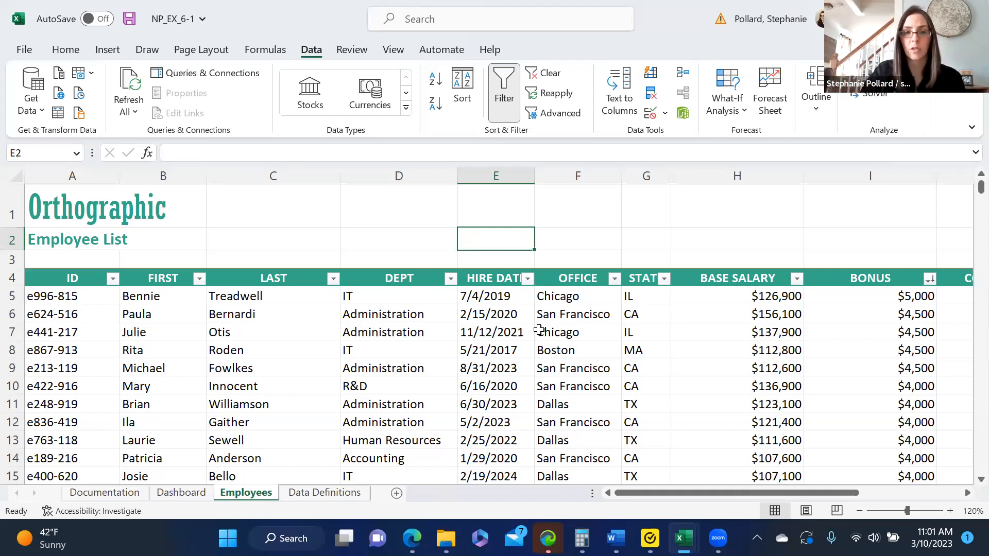
pyautogui.click(463, 92)
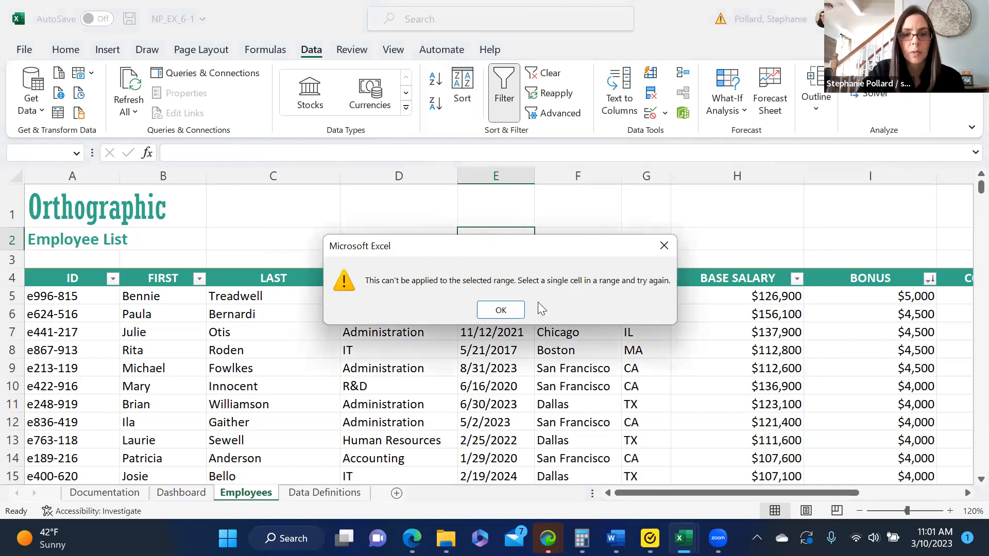
pyautogui.click(501, 309)
# Start a custom sort from within the employee table and set its primary level to OFFICE, A to Z
pyautogui.click(486, 301)
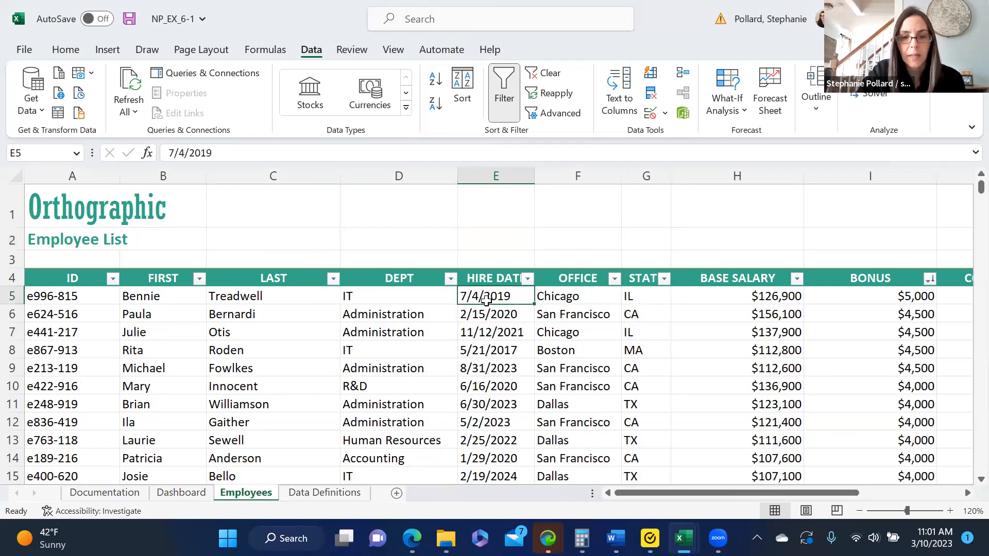
pyautogui.click(462, 88)
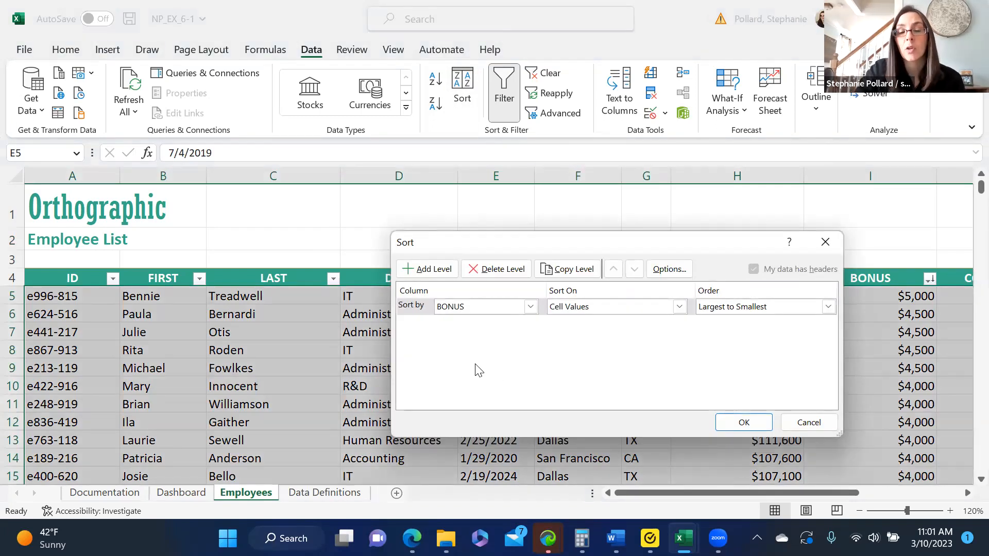
pyautogui.click(530, 306)
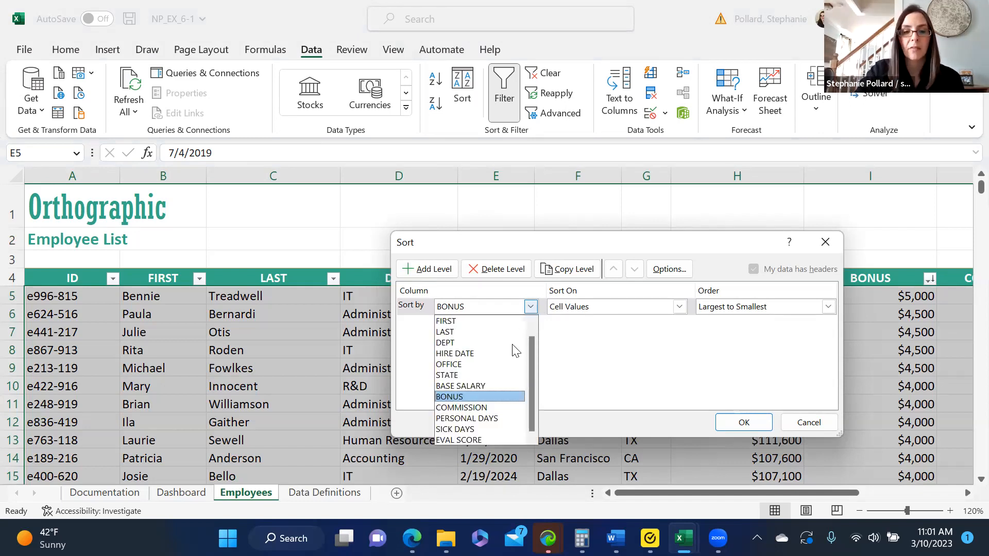
pyautogui.click(494, 363)
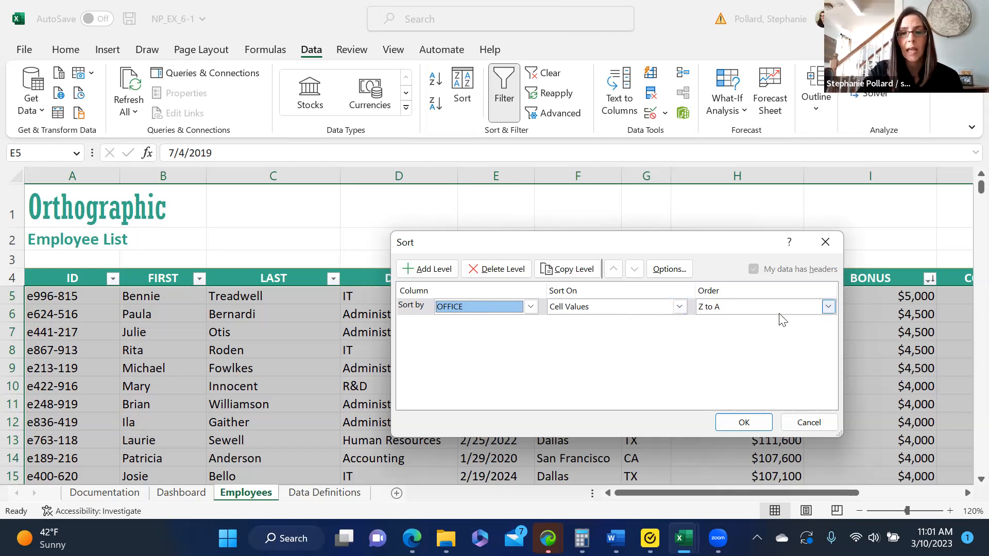
pyautogui.click(828, 307)
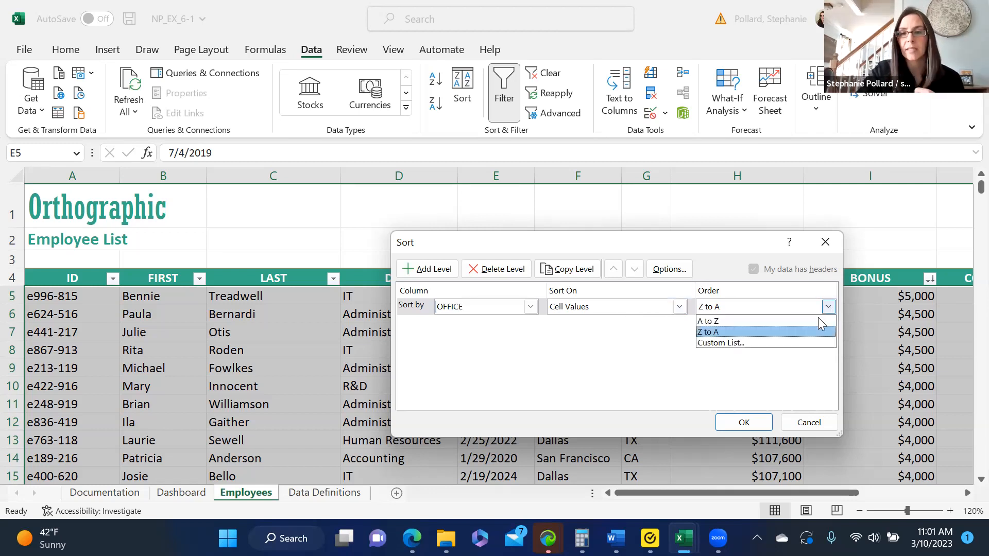
pyautogui.click(811, 322)
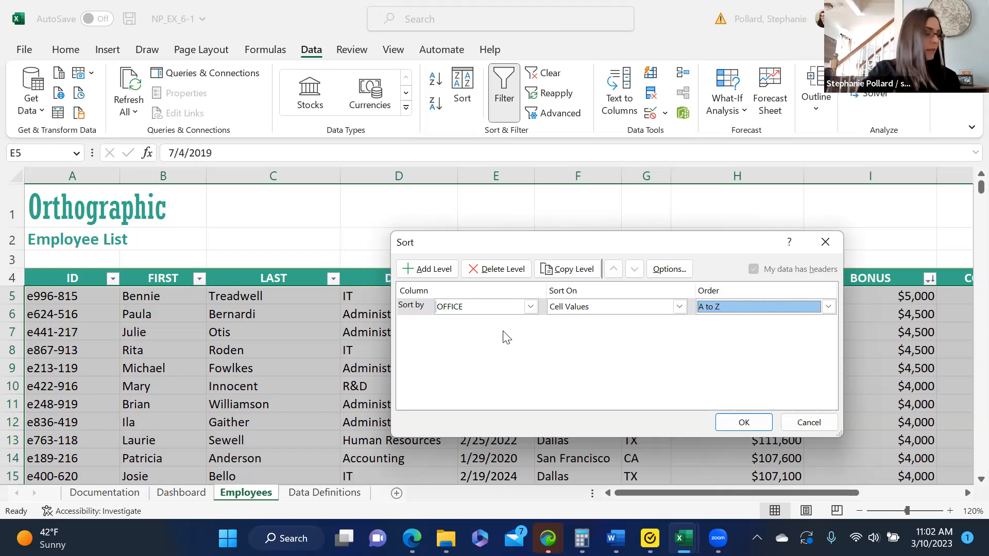
# Add a second sort level on BASE SALARY, Largest to Smallest, and apply the custom sort
pyautogui.click(445, 271)
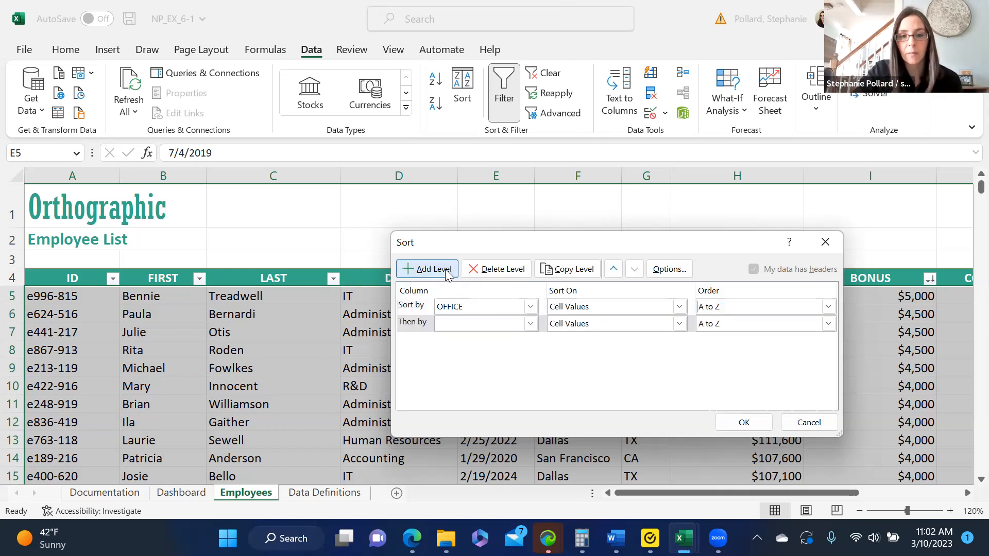
pyautogui.click(530, 325)
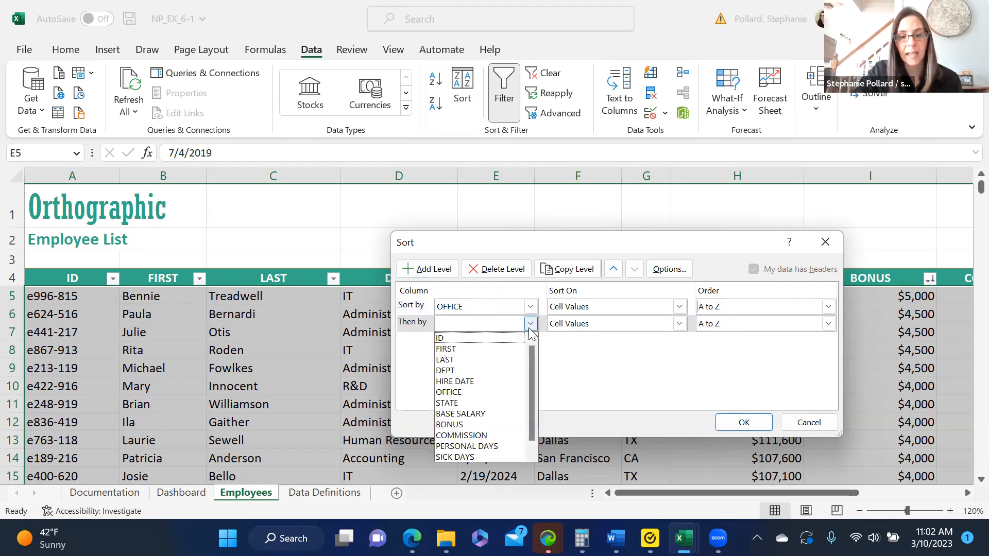
pyautogui.click(486, 413)
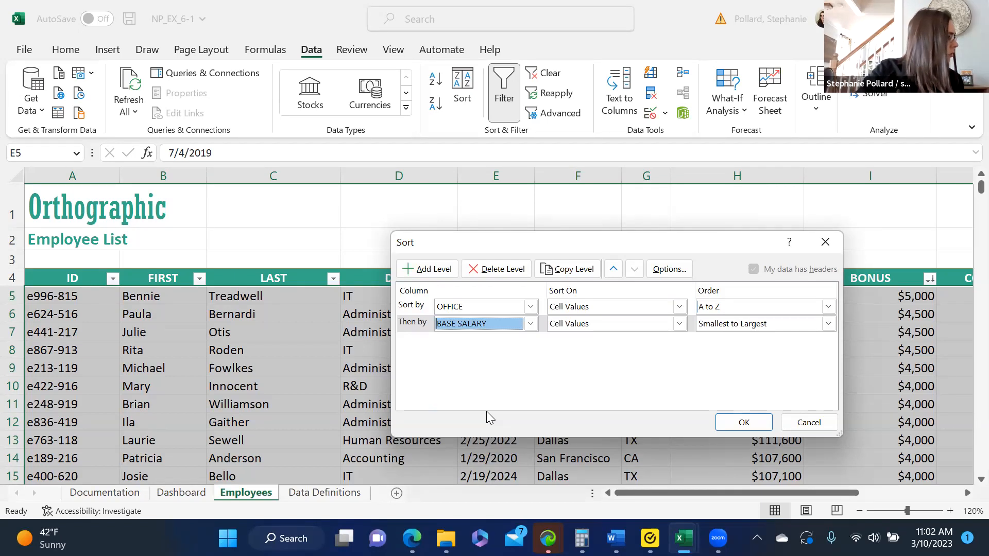
pyautogui.click(828, 324)
pyautogui.click(816, 348)
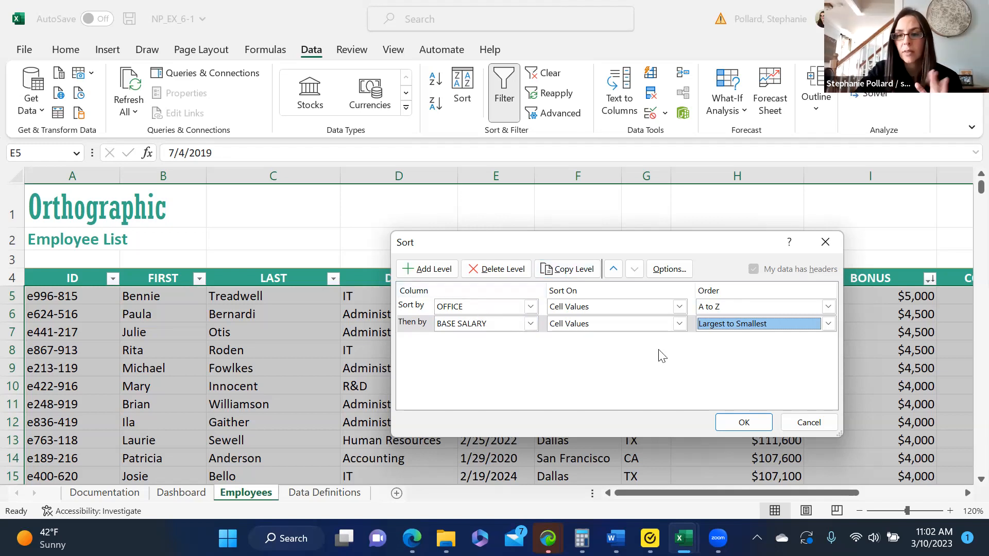
pyautogui.click(726, 417)
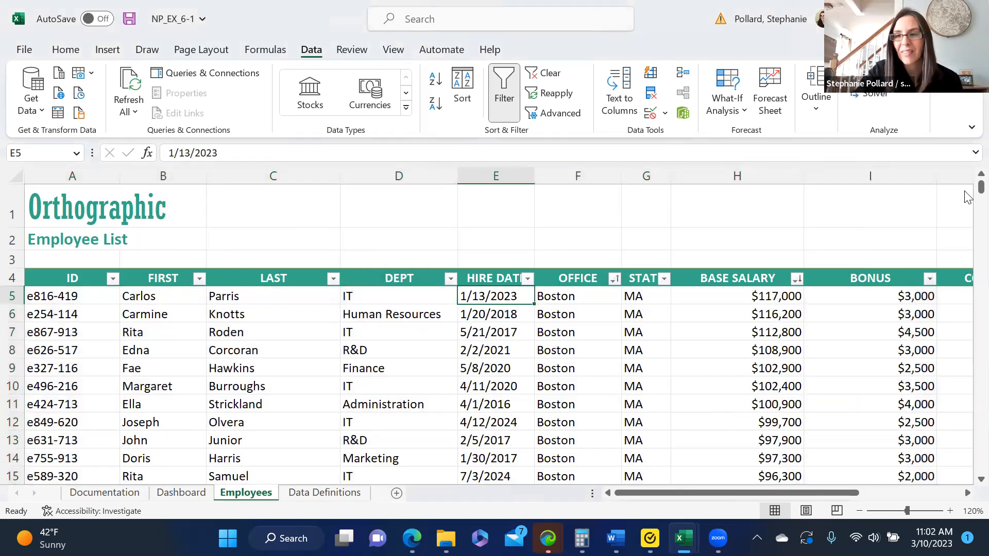
pyautogui.moveTo(966, 198)
pyautogui.mouseDown()
pyautogui.moveTo(967, 343)
pyautogui.moveTo(966, 193)
pyautogui.mouseUp()
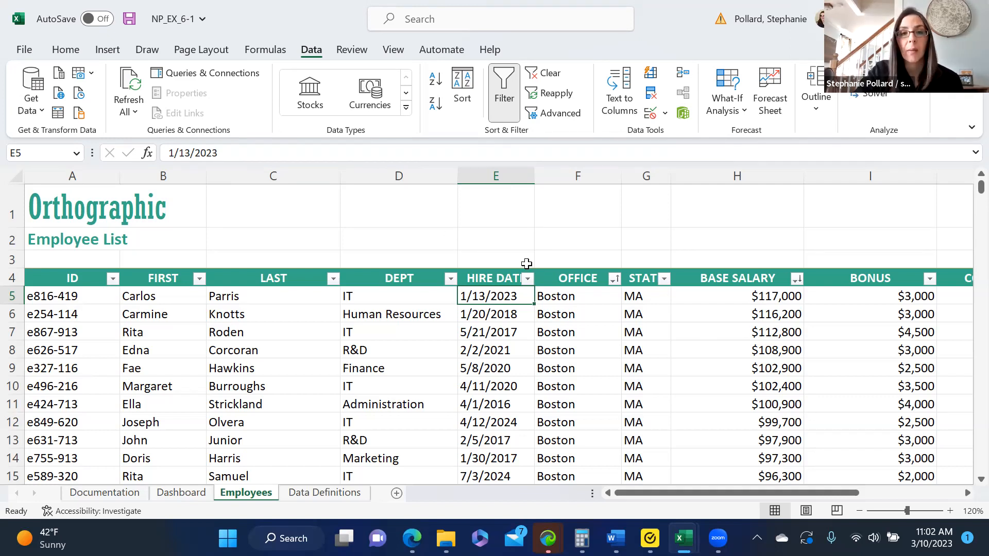
pyautogui.click(469, 100)
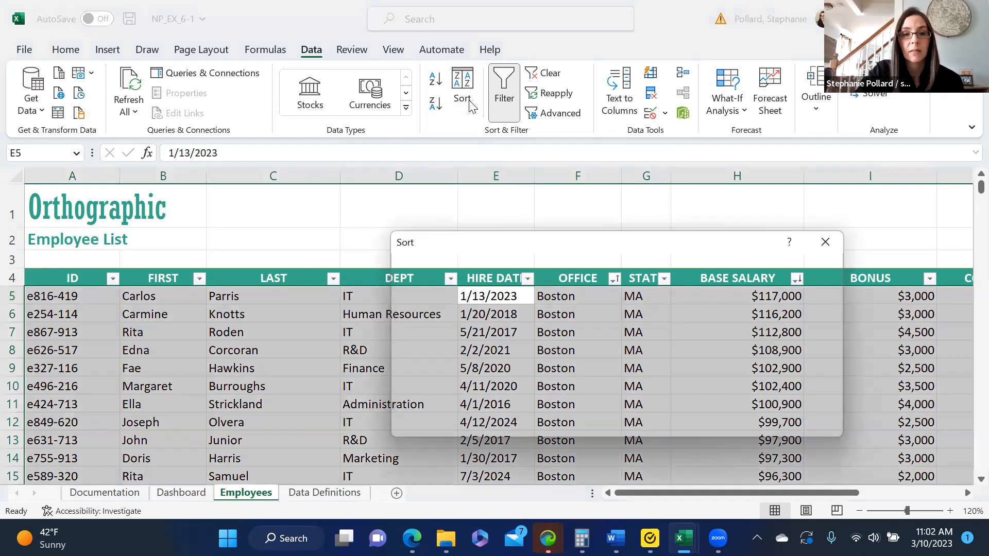
pyautogui.moveTo(495, 247); pyautogui.dragTo(390, 247)
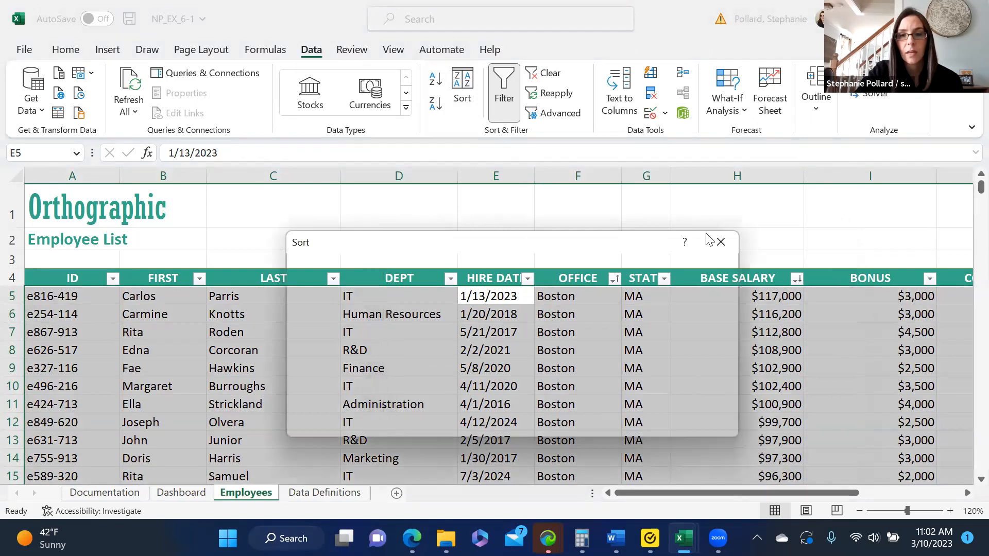
pyautogui.click(721, 240)
pyautogui.click(617, 254)
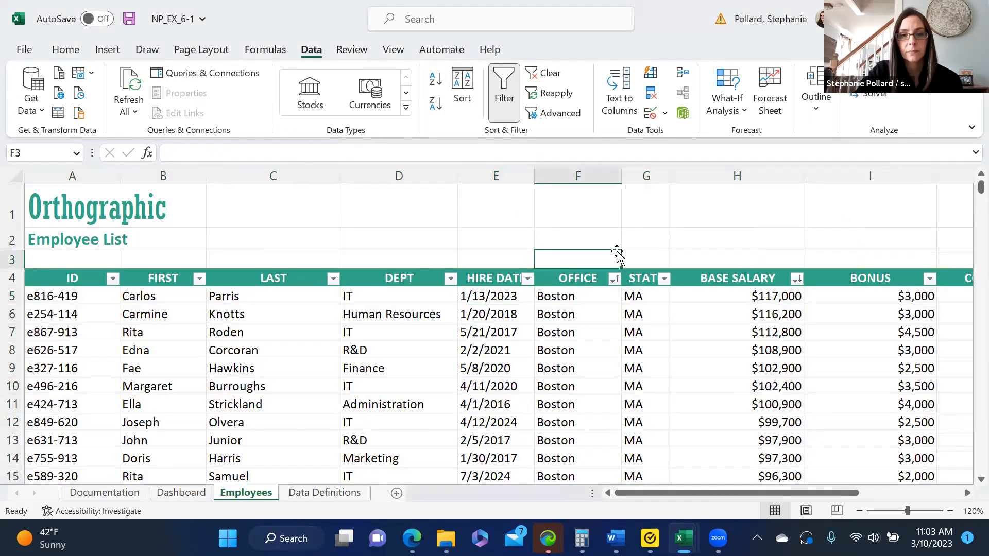
# Reopen the custom sort of the employee table and change its second level to DEPT, A to Z
pyautogui.click(502, 296)
pyautogui.click(465, 101)
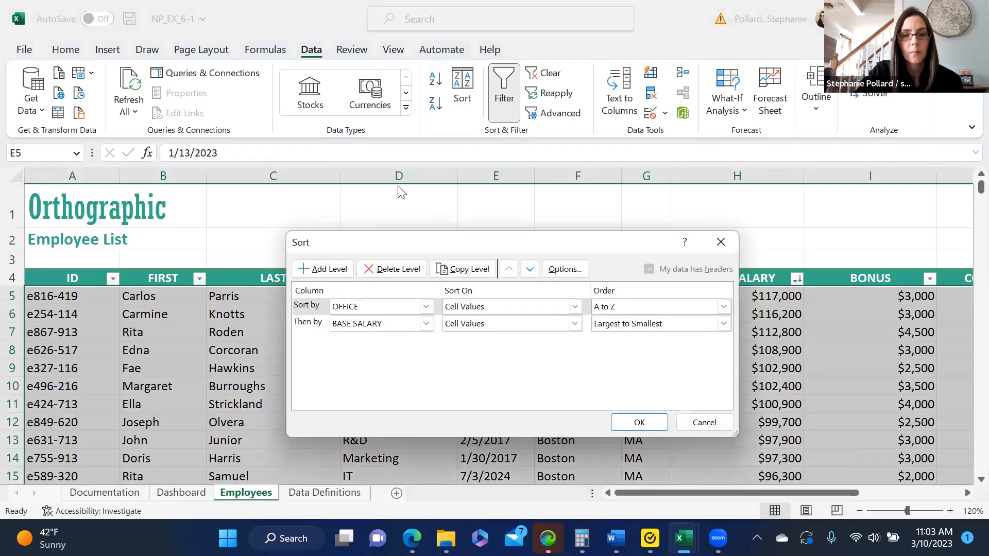
pyautogui.click(426, 323)
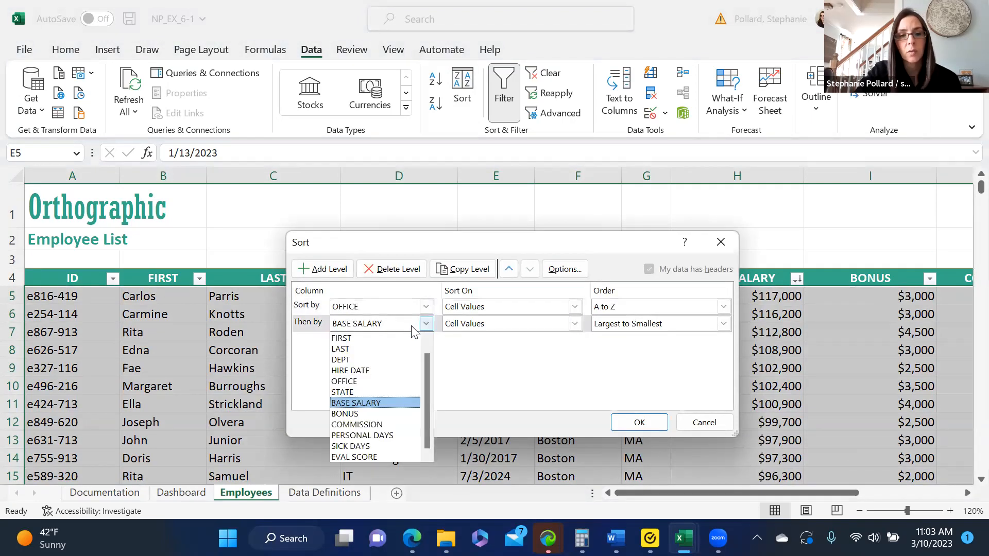
pyautogui.click(383, 356)
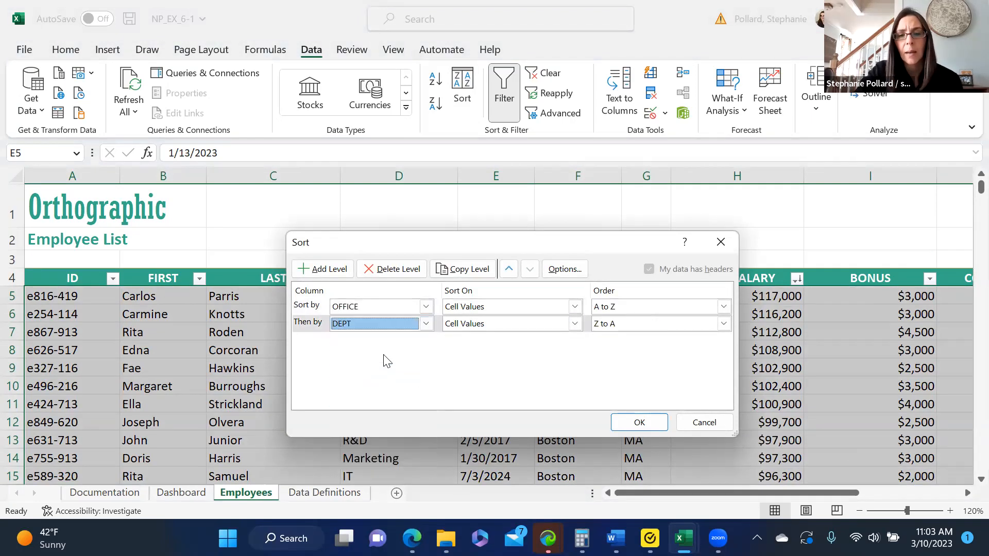
pyautogui.click(724, 324)
pyautogui.click(710, 338)
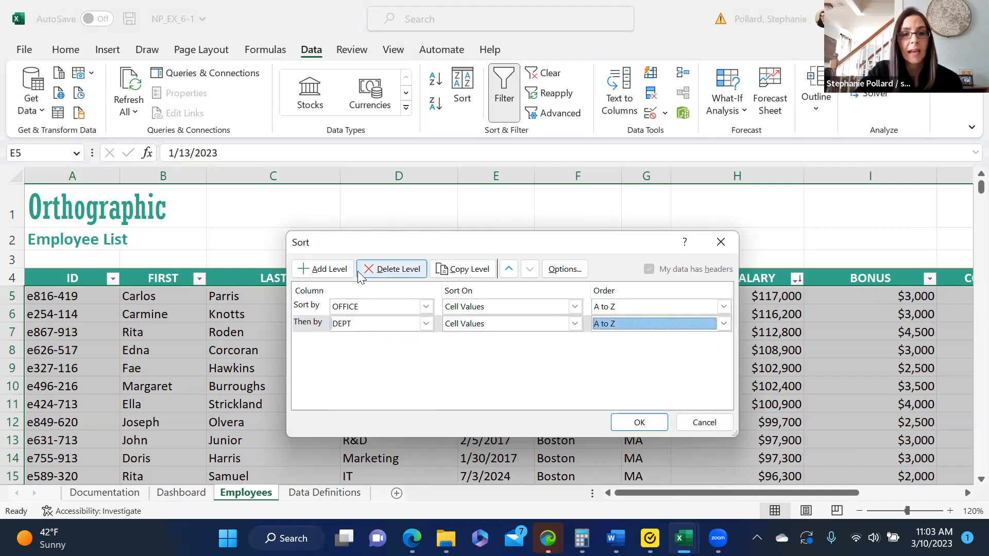
# Add a third sort level on BASE SALARY, Largest to Smallest, and apply the three-level sort
pyautogui.click(323, 269)
pyautogui.click(426, 340)
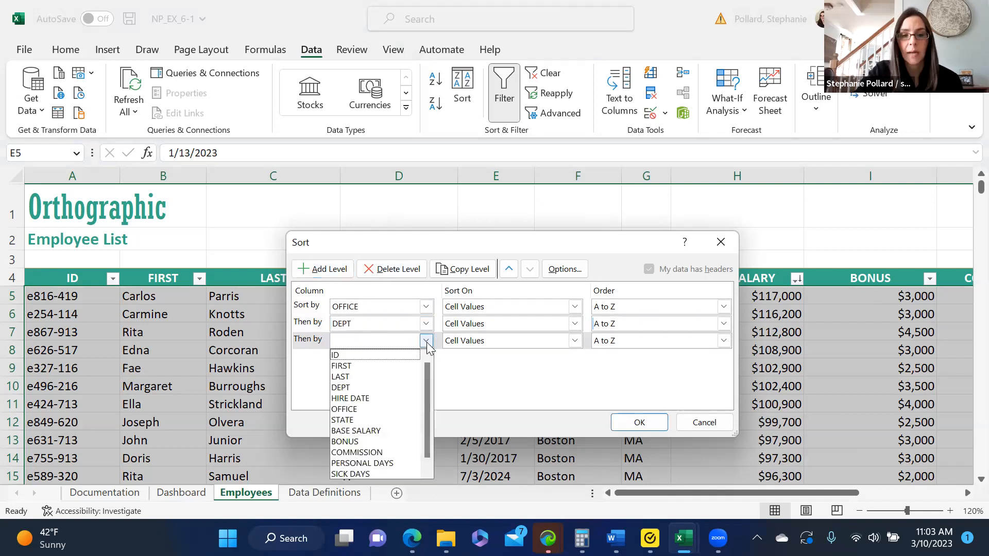
pyautogui.click(391, 432)
pyautogui.click(656, 342)
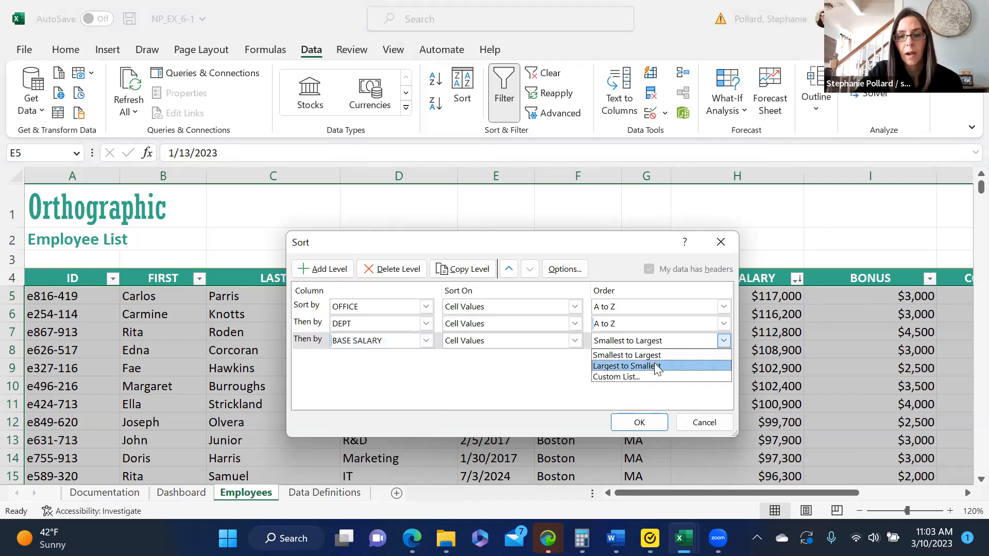
pyautogui.click(655, 367)
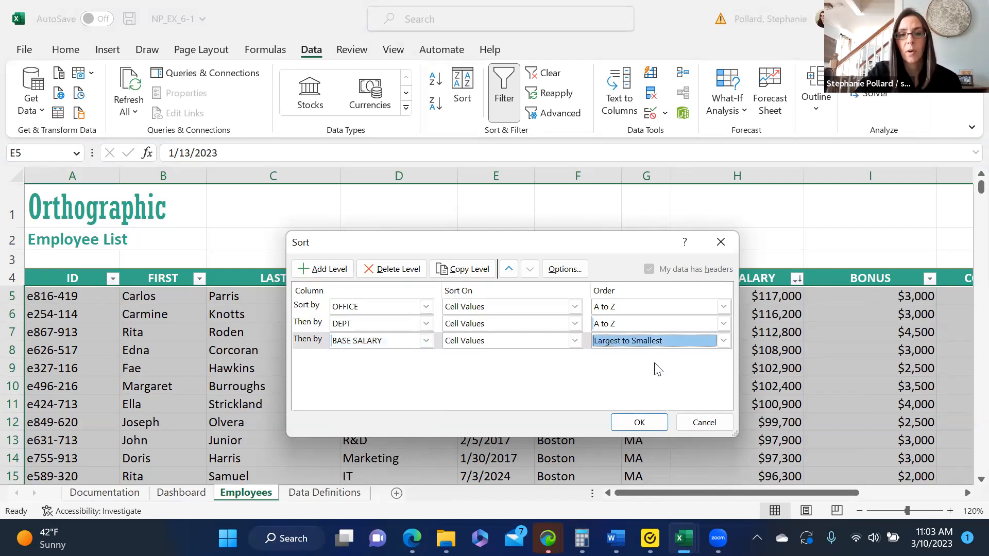
pyautogui.click(641, 424)
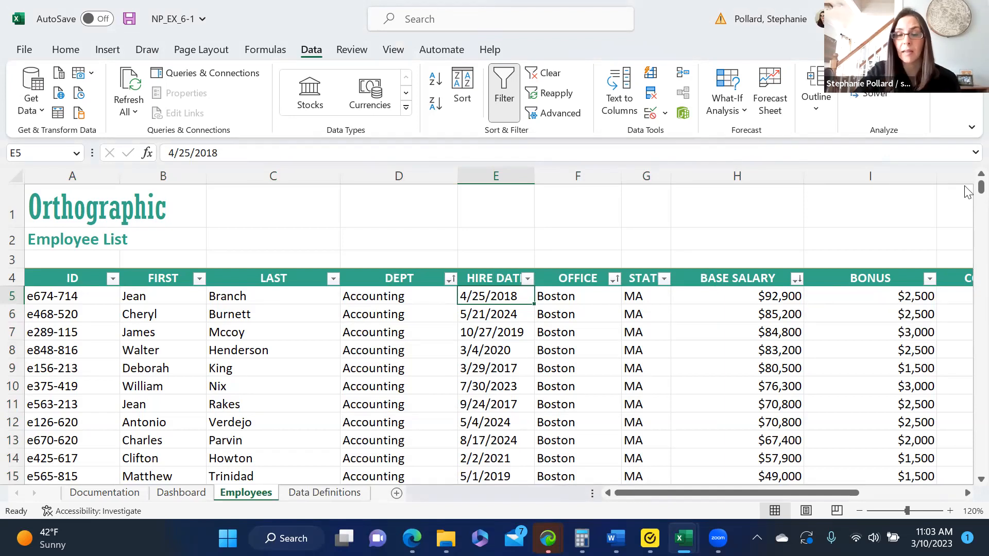
# Reopen the custom sort of the employee table and start a new custom list for the OFFICE level's order
pyautogui.moveTo(966, 189)
pyautogui.mouseDown()
pyautogui.moveTo(966, 208)
pyautogui.moveTo(966, 181)
pyautogui.mouseUp()
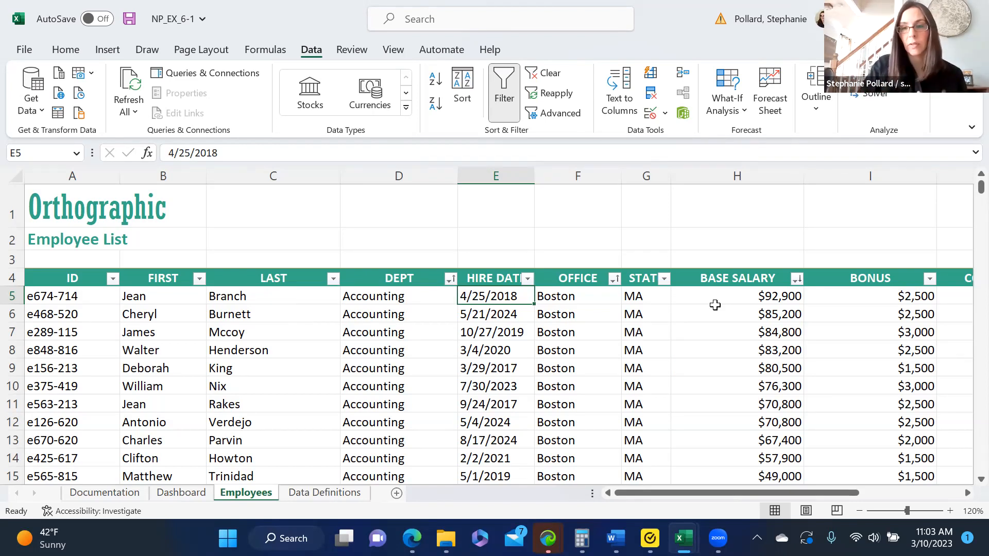
pyautogui.click(461, 99)
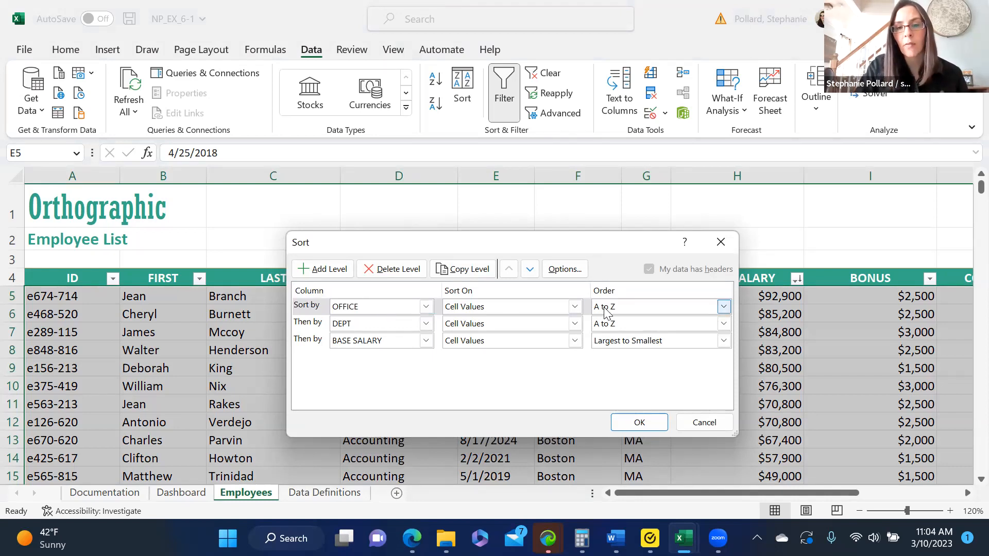
pyautogui.click(723, 306)
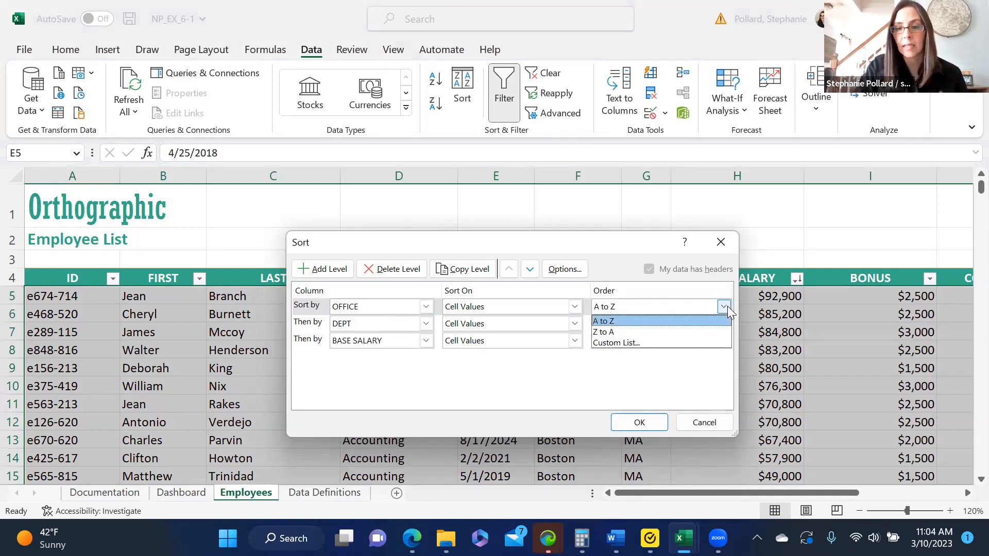
pyautogui.click(690, 343)
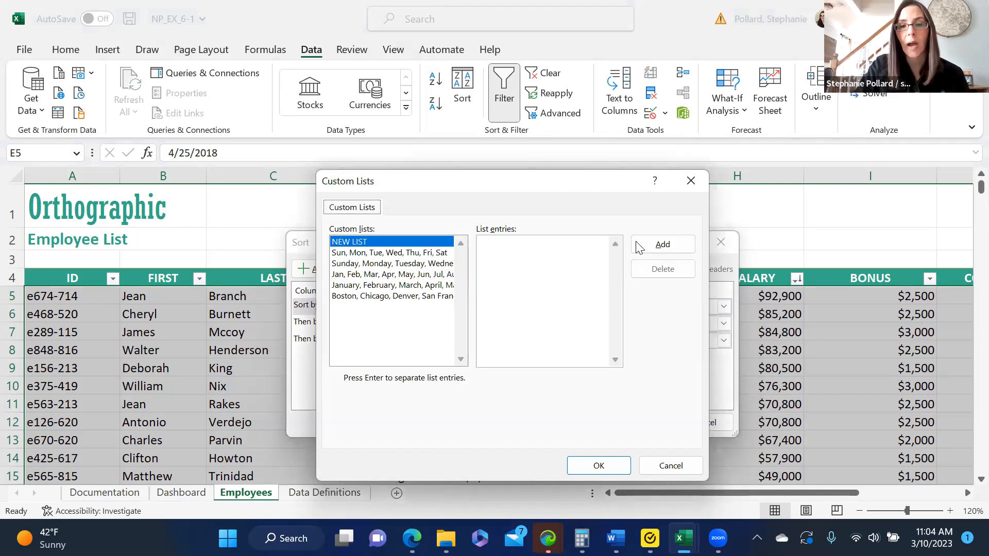
pyautogui.click(658, 242)
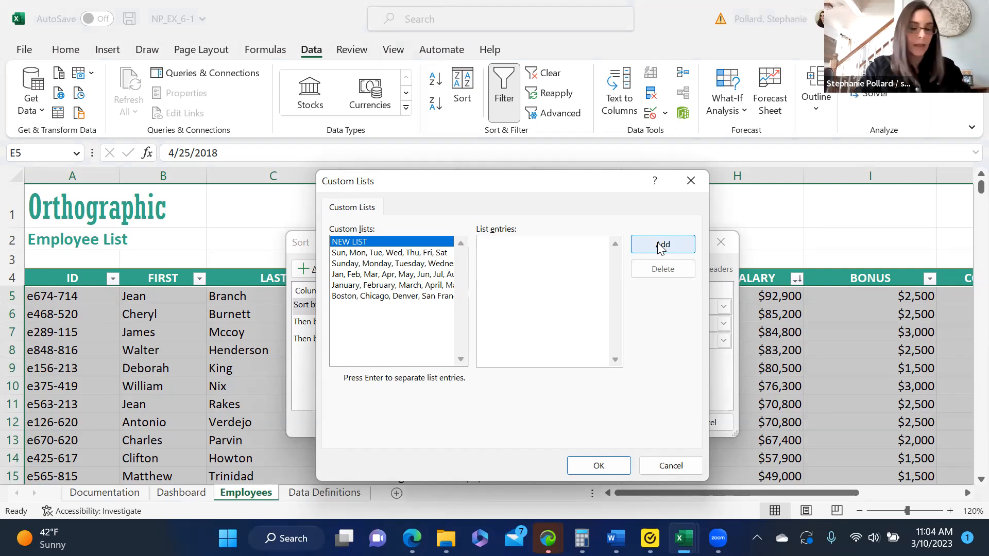
# Enter Boston, Chicago, Denver, San Francisco and Dallas as the custom list entries, add the list and return to the sort settings
pyautogui.write('Boston')
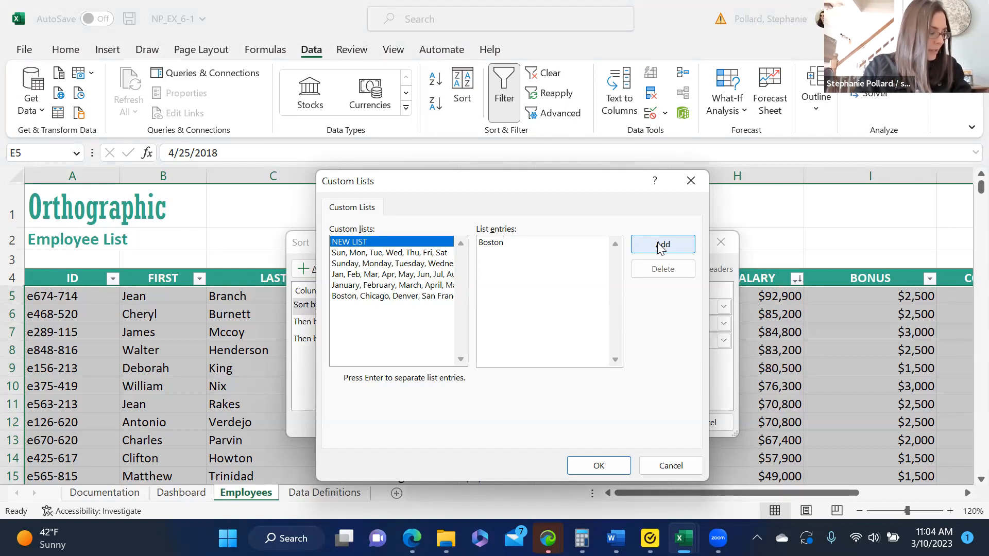
pyautogui.press('Return')
pyautogui.write('Chicago')
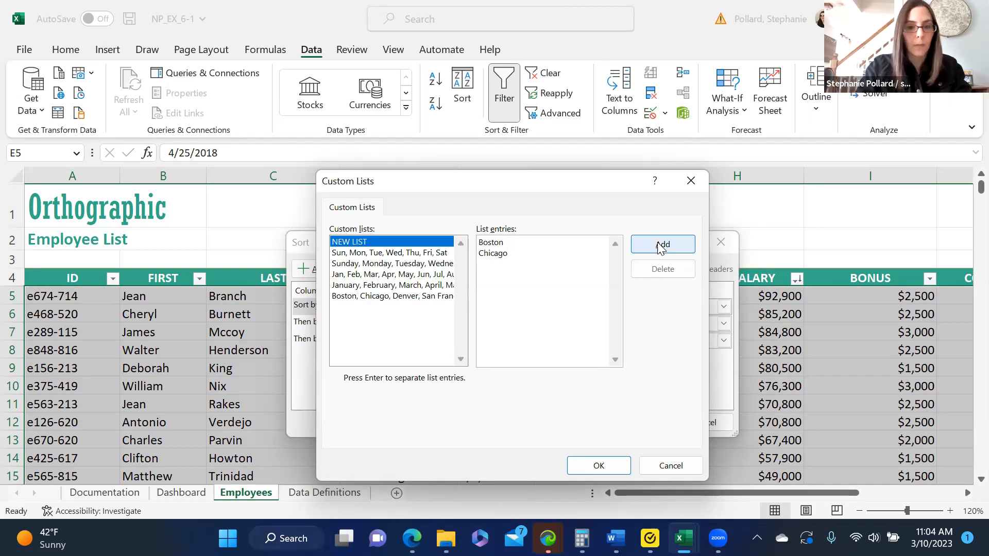
pyautogui.press('Return')
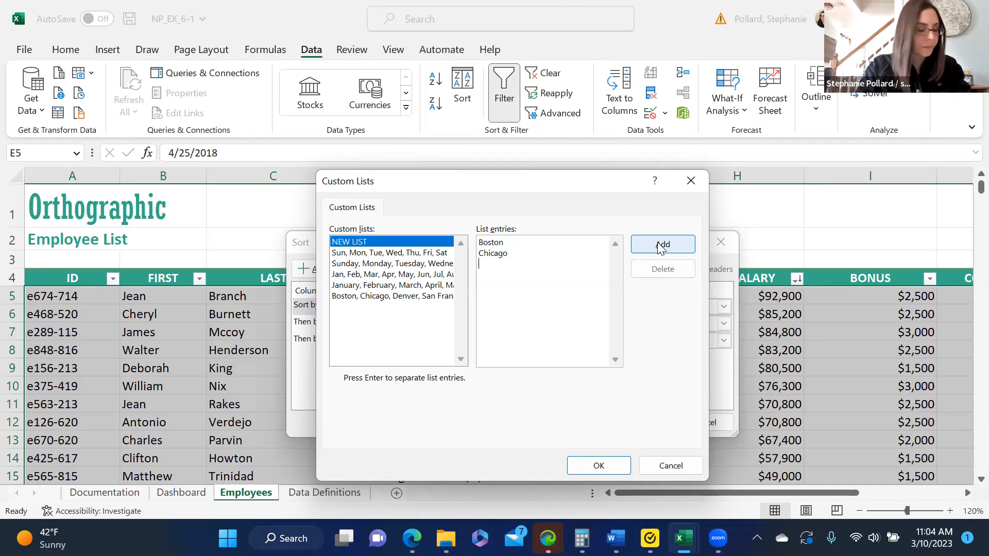
pyautogui.write('Denver')
pyautogui.press('Return')
pyautogui.write('SAn')
pyautogui.press('BackSpace')
pyautogui.press('BackSpace')
pyautogui.write('an Fran')
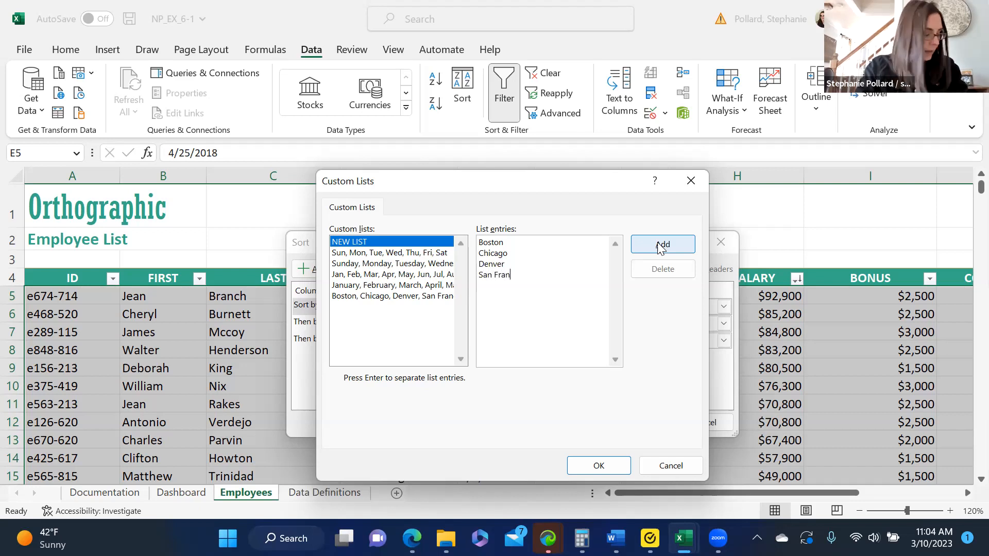
pyautogui.write('cisco')
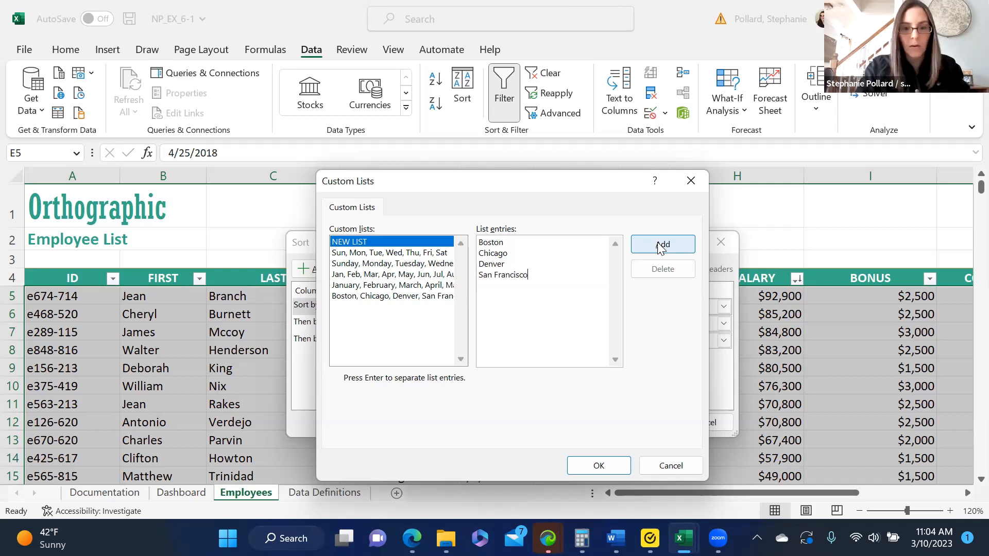
pyautogui.write('llas')
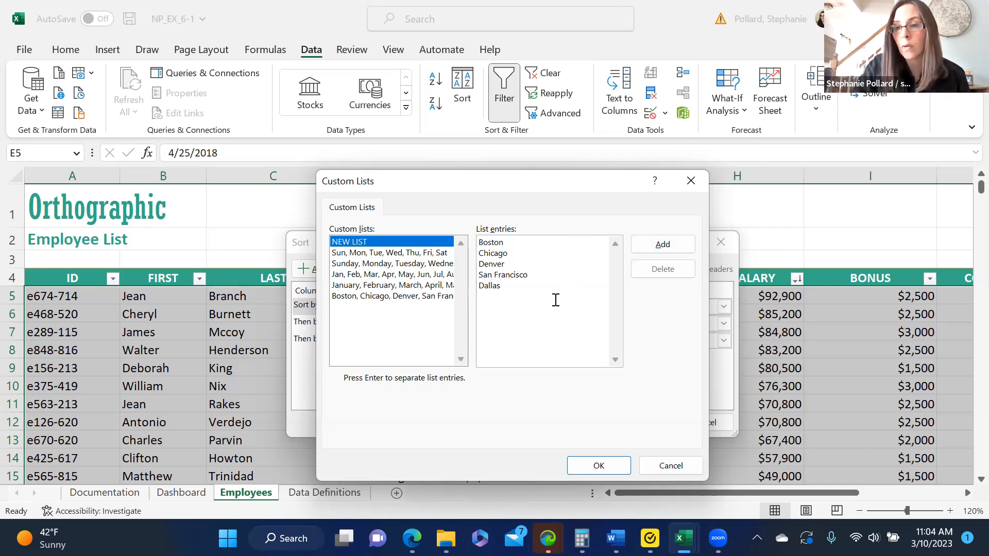
pyautogui.click(662, 245)
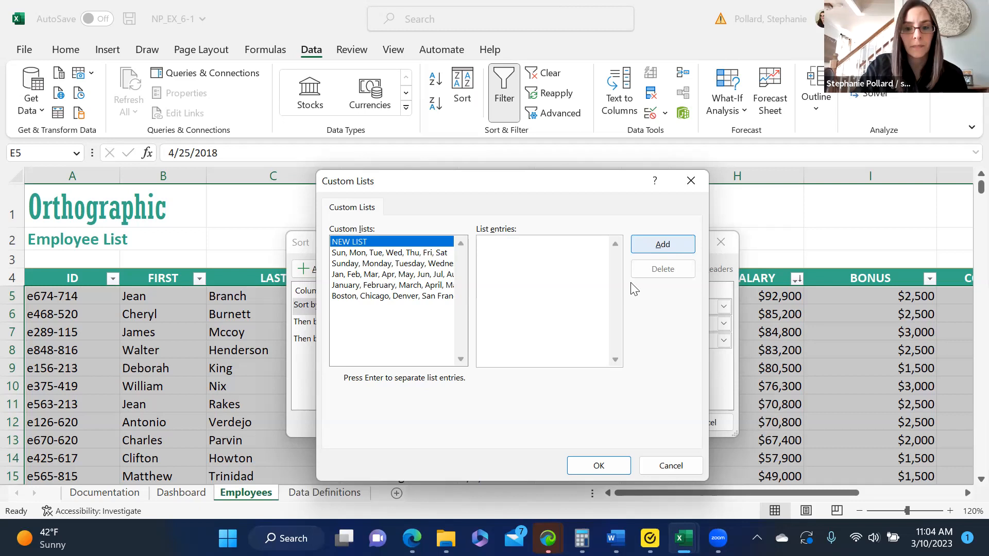
pyautogui.click(602, 466)
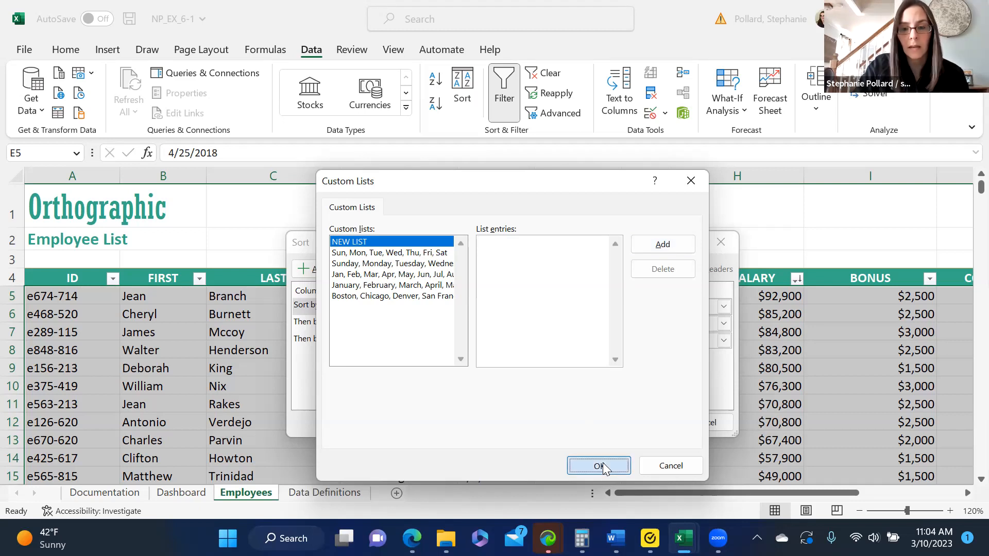
# Set the OFFICE level's order to the custom list starting with Boston, Chicago, Denver, San Francisco and apply the sort
pyautogui.click(724, 306)
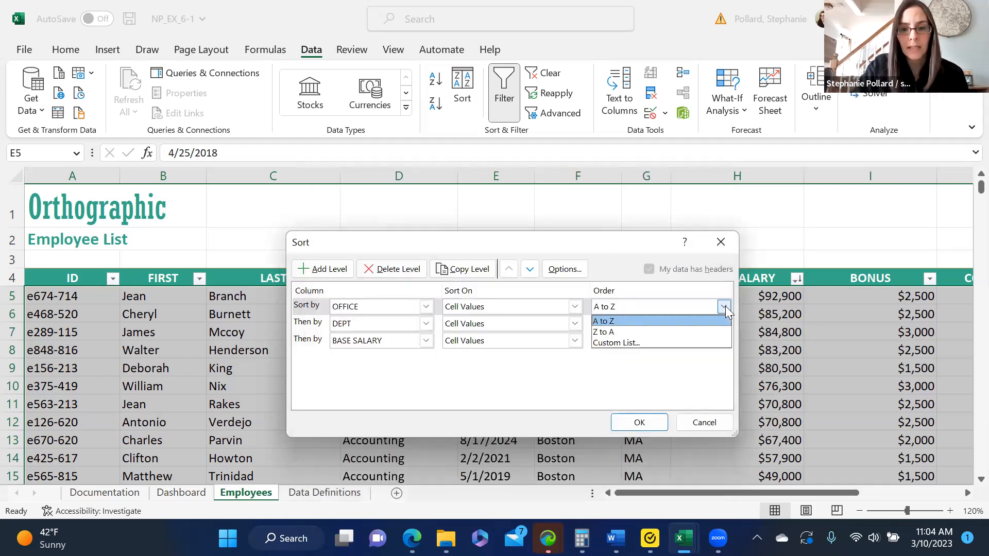
pyautogui.click(694, 344)
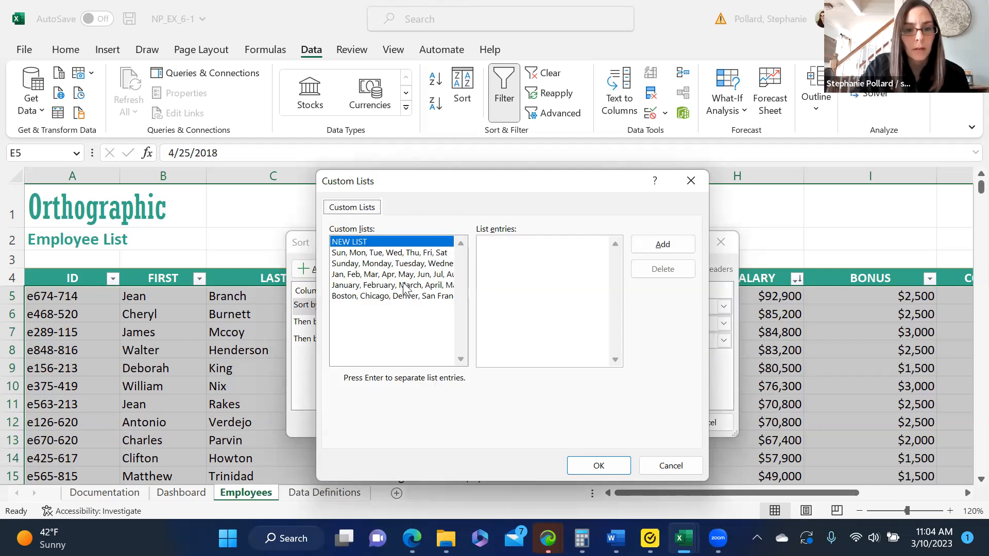
pyautogui.click(406, 297)
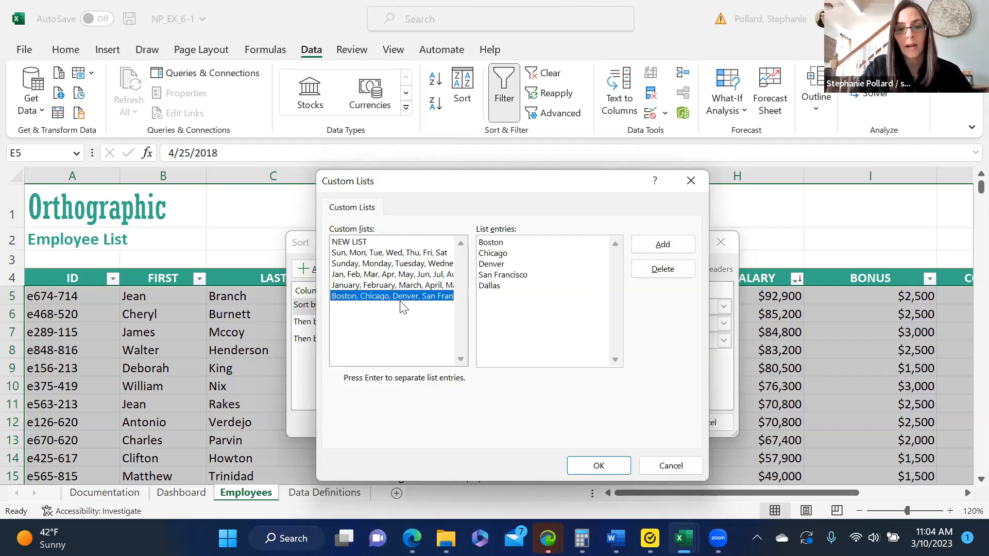
pyautogui.click(587, 462)
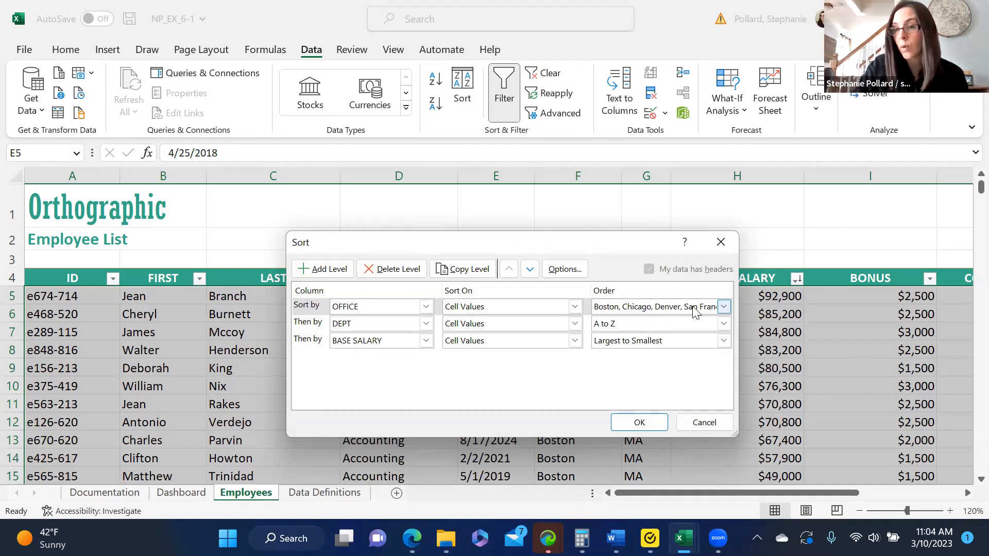
pyautogui.click(650, 414)
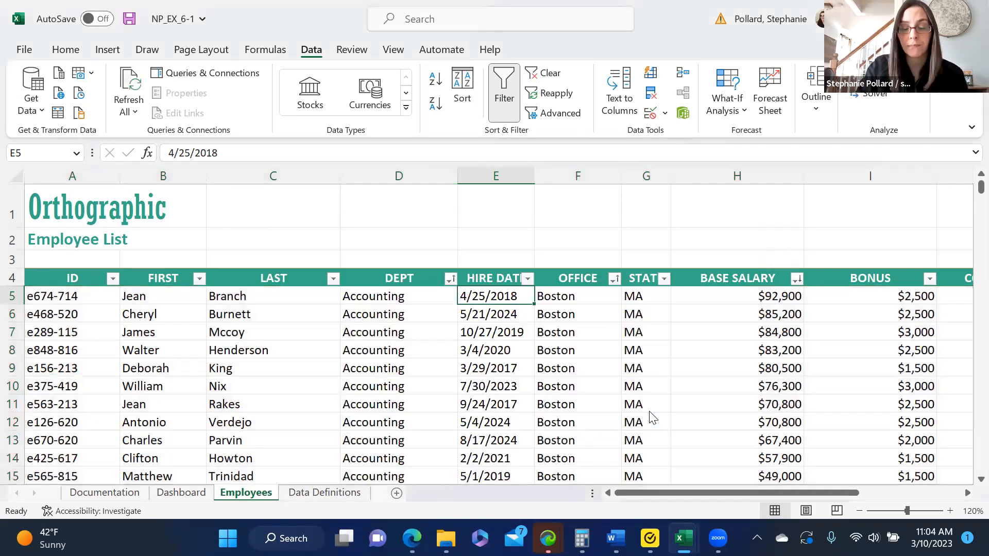
pyautogui.moveTo(967, 190)
pyautogui.mouseDown()
pyautogui.moveTo(966, 479)
pyautogui.moveTo(967, 187)
pyautogui.mouseUp()
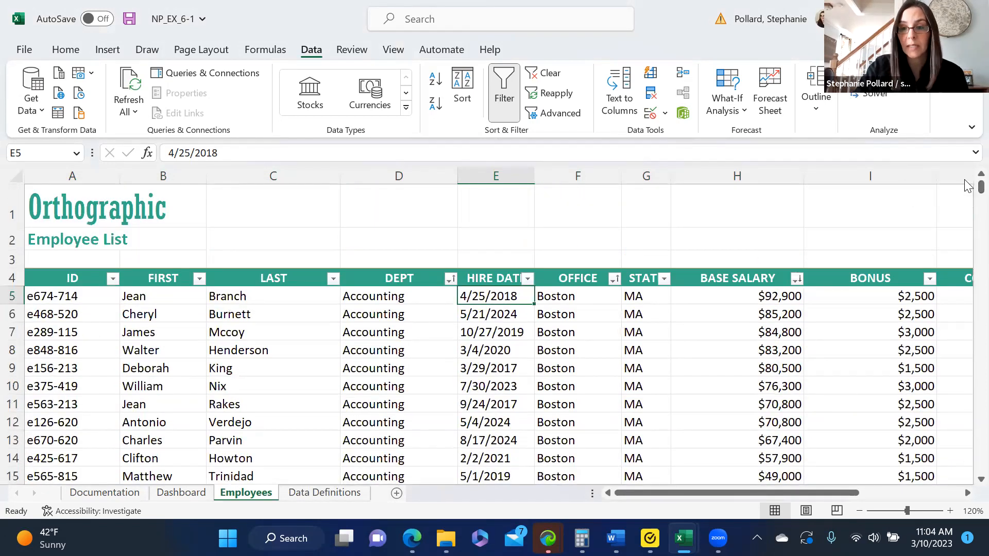
# Review which criteria besides cell values the OFFICE level can be sorted on, and close the custom sort without changes
pyautogui.click(458, 103)
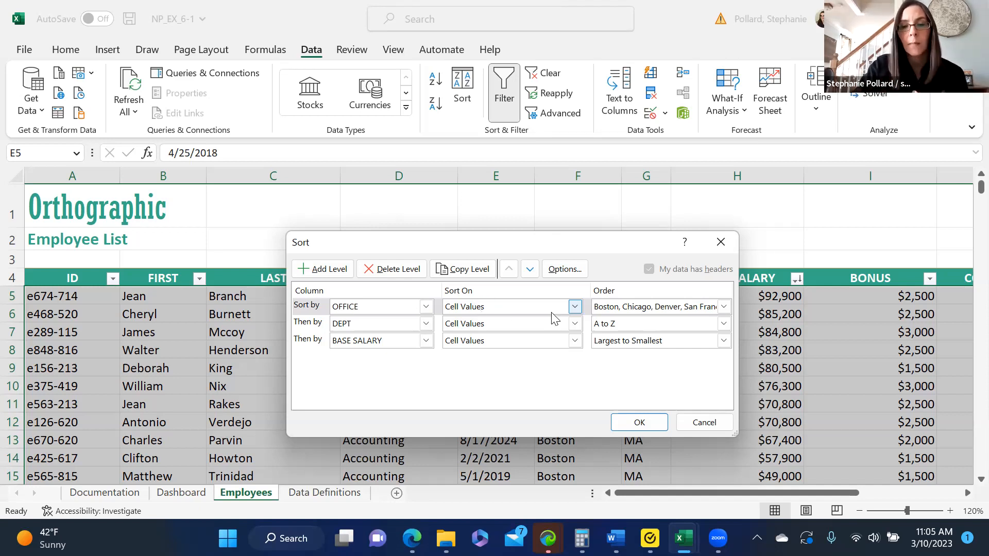
pyautogui.click(575, 307)
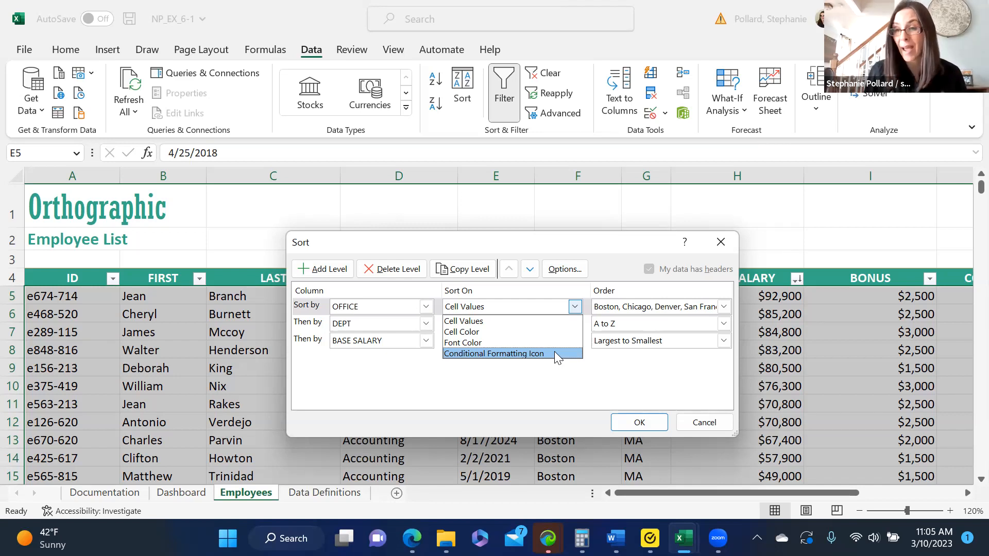
pyautogui.click(641, 389)
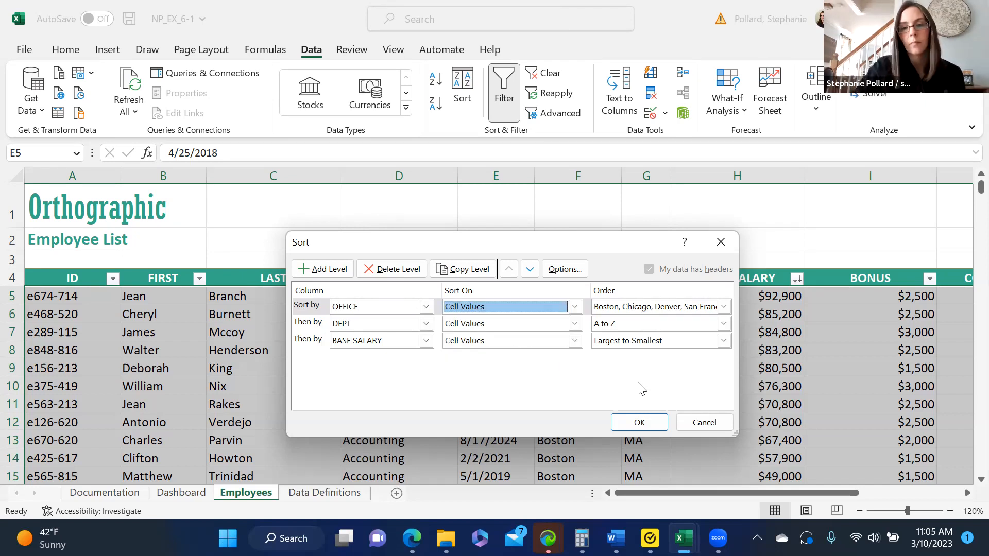
pyautogui.click(683, 415)
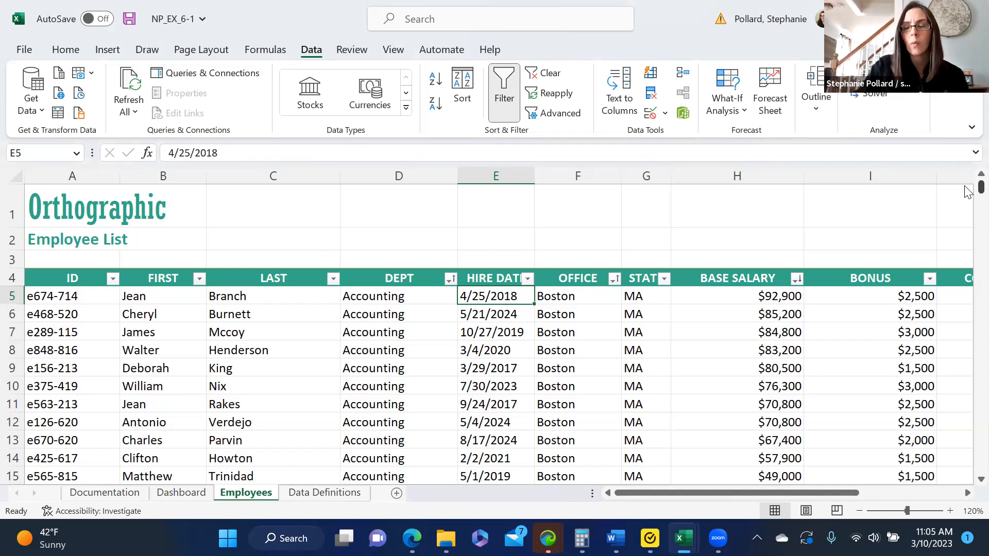
# Try to start the Subtotal command with the entire row 110, the first Chicago employee, selected
pyautogui.moveTo(967, 190); pyautogui.dragTo(966, 241)
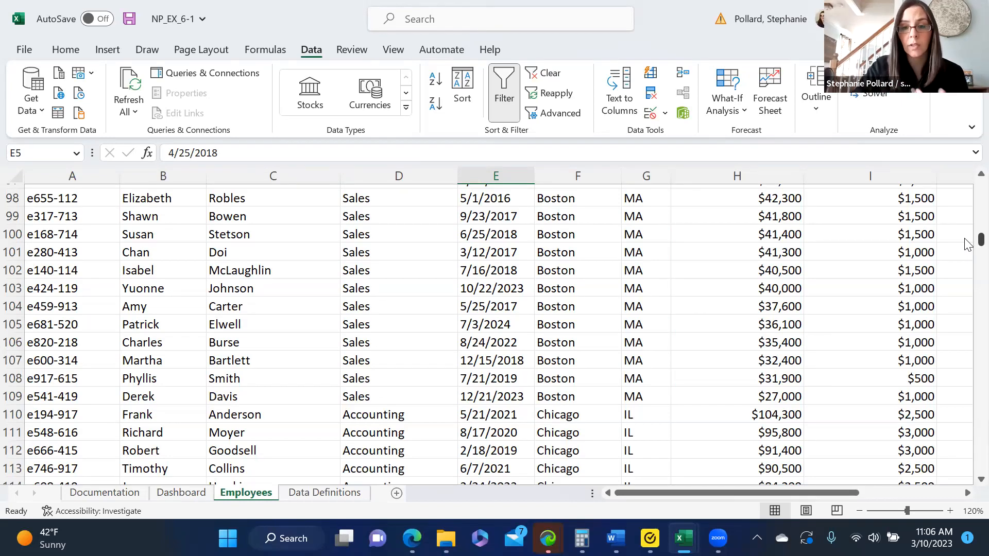
pyautogui.click(10, 415)
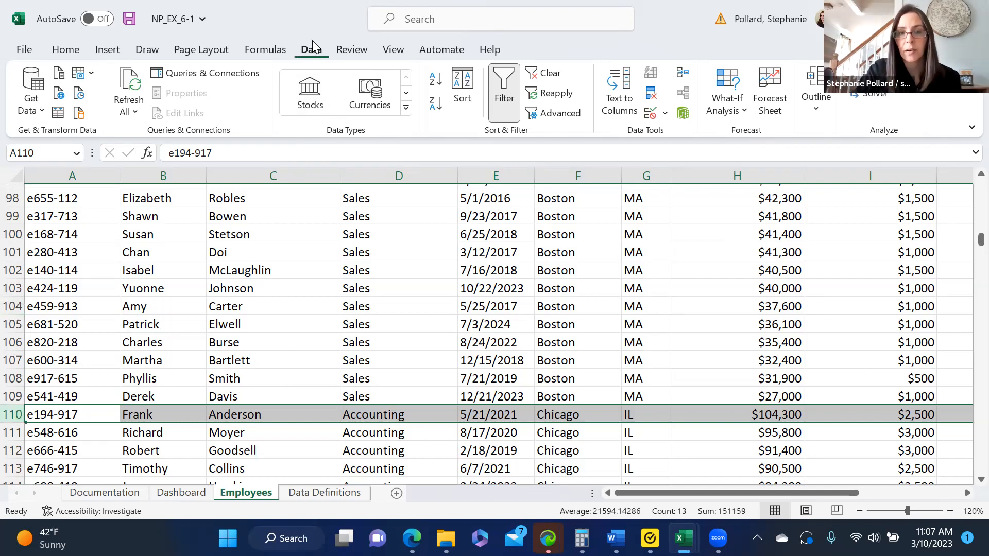
pyautogui.click(816, 106)
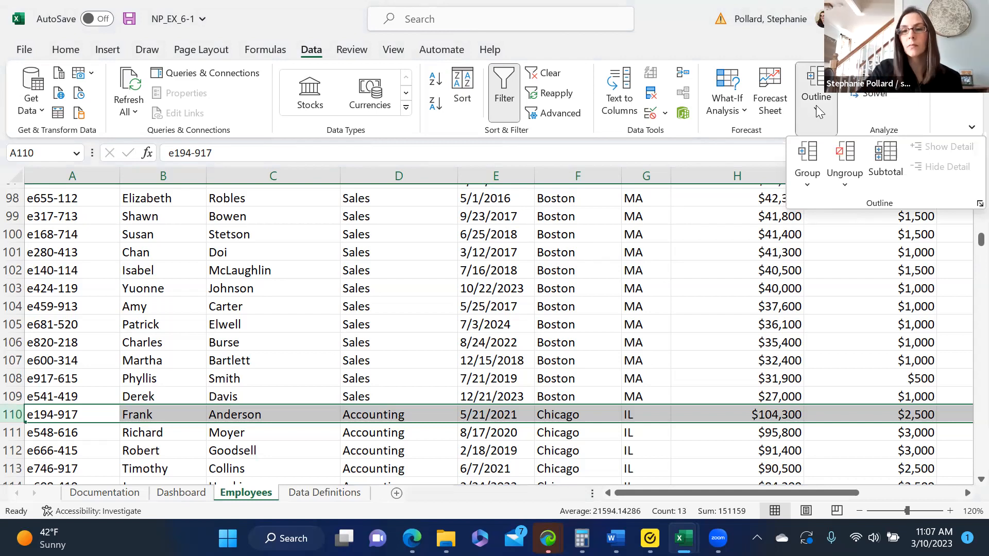
pyautogui.click(884, 154)
pyautogui.click(500, 309)
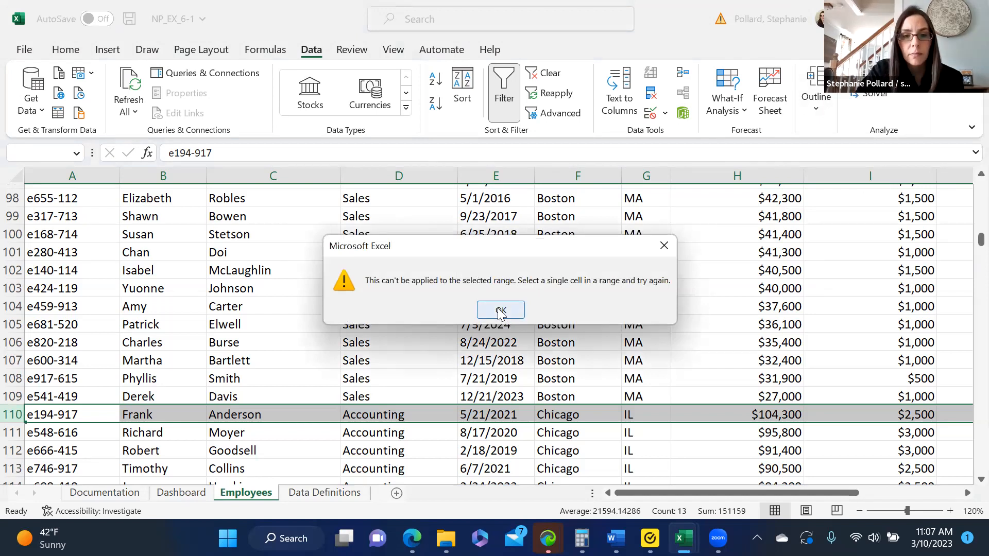
# Start the Subtotal command from a single cell in the employee list, review the available functions and choose Sum
pyautogui.click(473, 350)
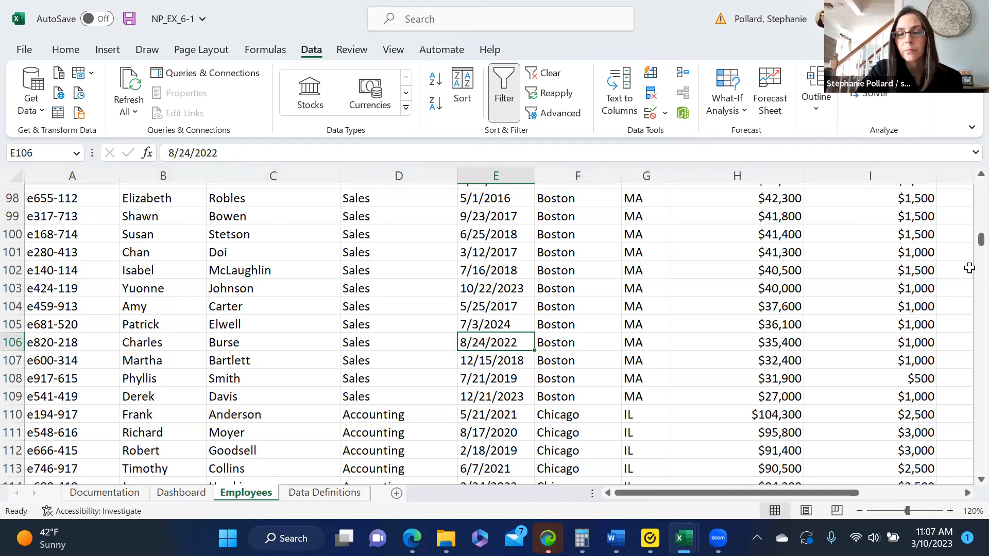
pyautogui.click(816, 105)
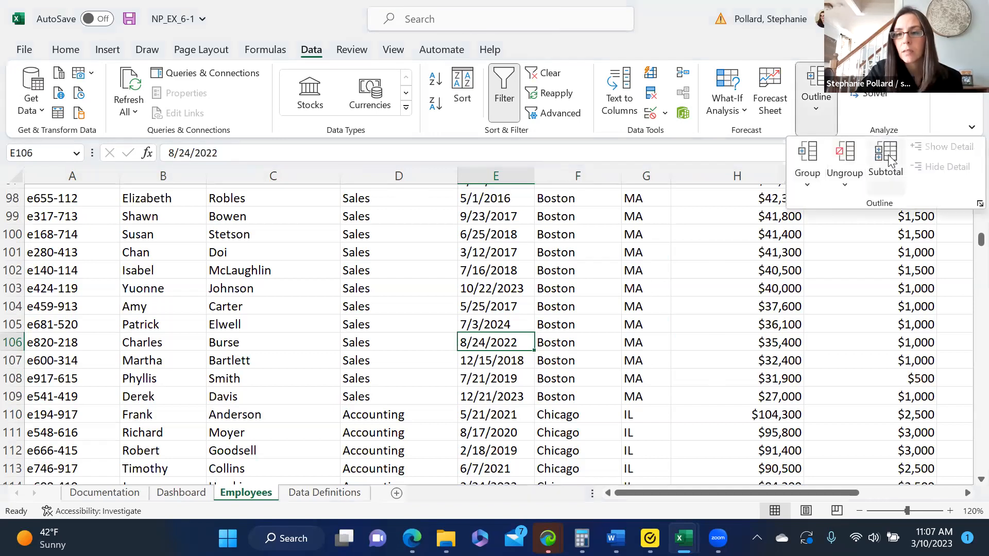
pyautogui.click(887, 160)
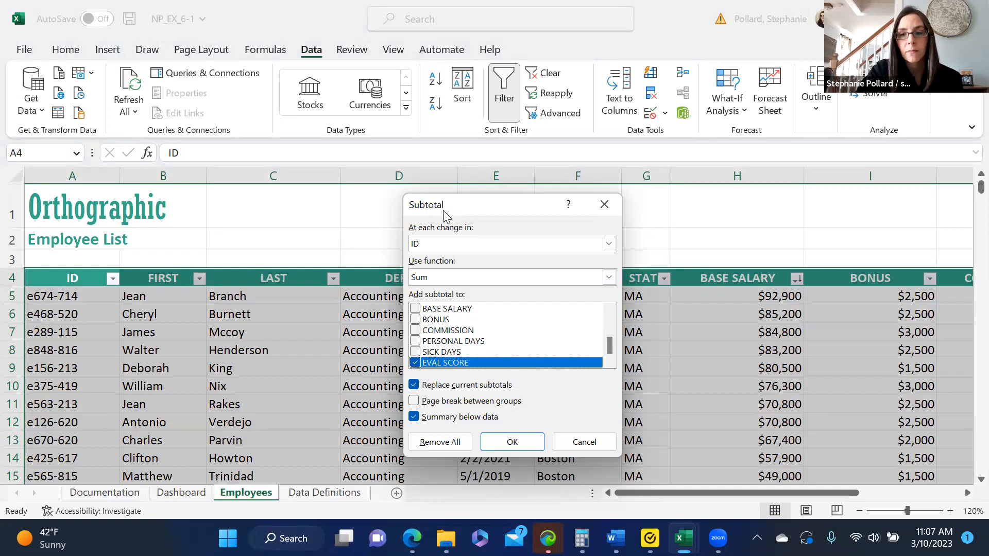
pyautogui.click(609, 277)
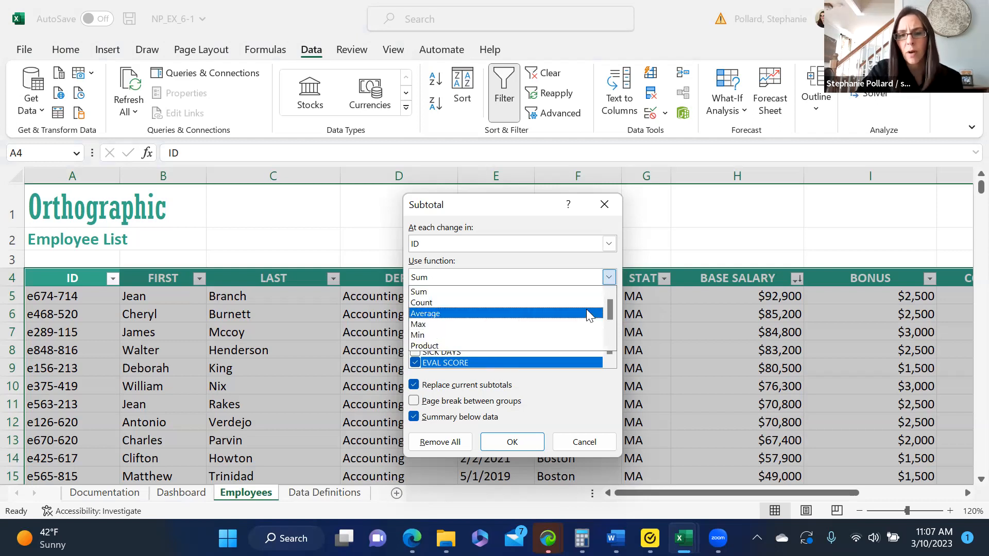
pyautogui.moveTo(610, 303); pyautogui.dragTo(606, 319)
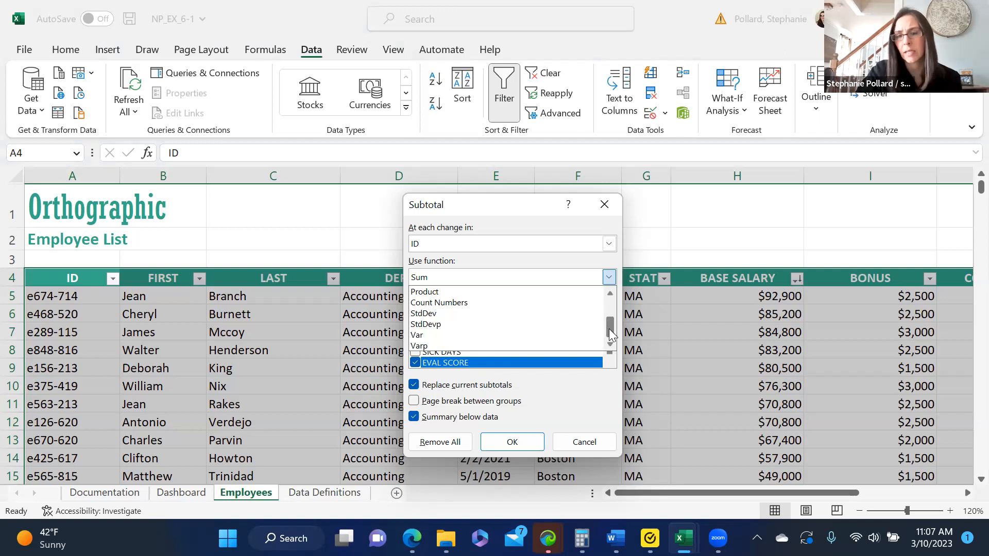
pyautogui.moveTo(608, 329); pyautogui.dragTo(610, 293)
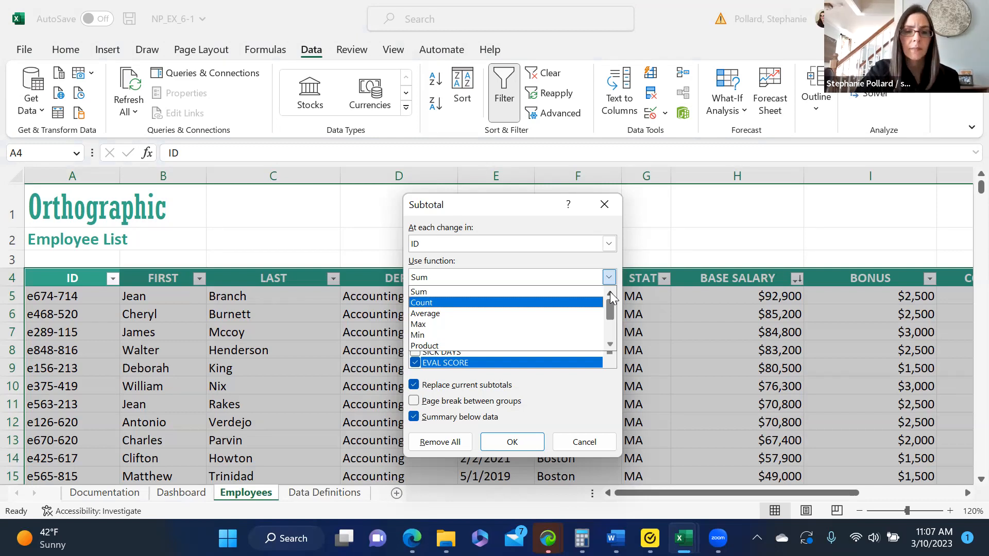
pyautogui.click(555, 291)
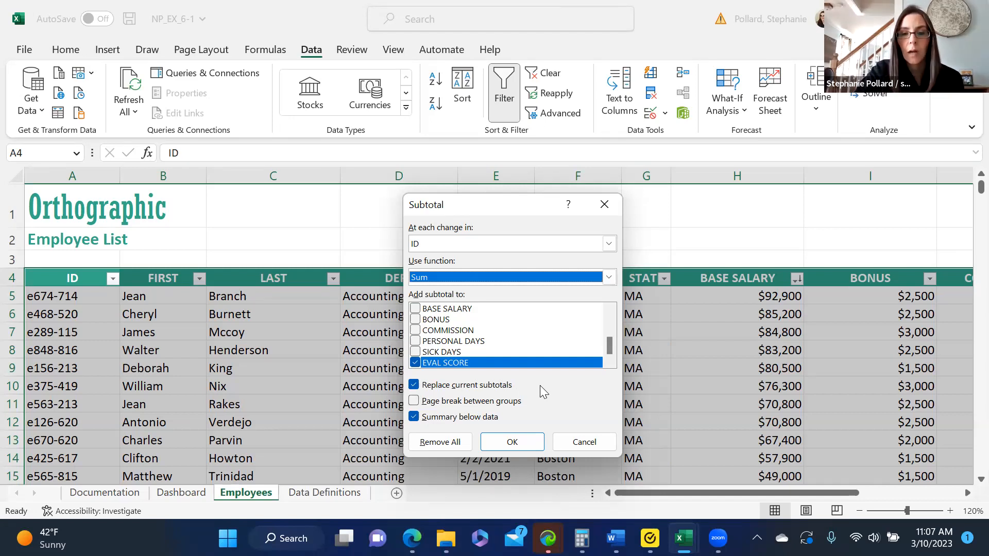
# Add Sum subtotals of BASE SALARY, BONUS and COMMISSION at each change in OFFICE, leaving EVAL SCORE out
pyautogui.click(415, 309)
pyautogui.click(415, 320)
pyautogui.click(415, 331)
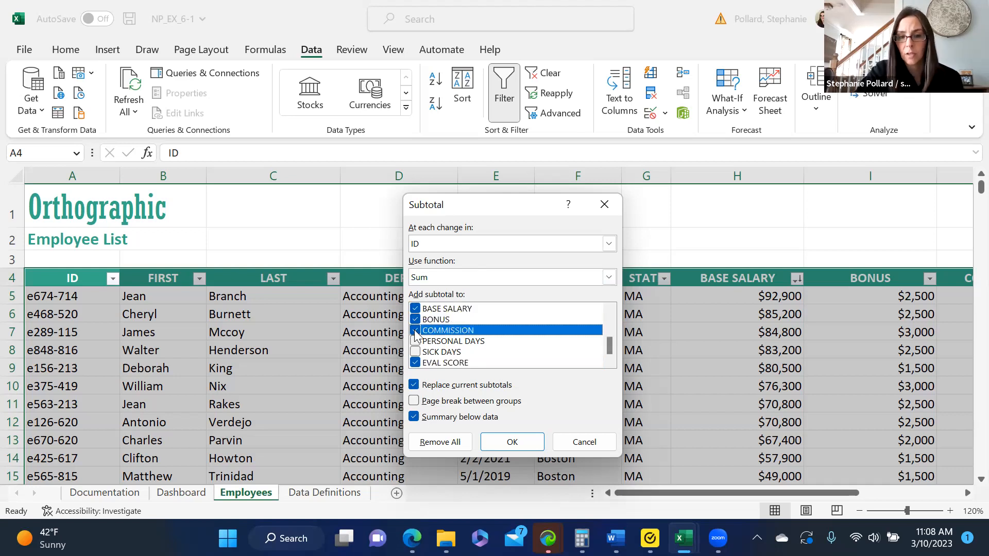
pyautogui.click(415, 363)
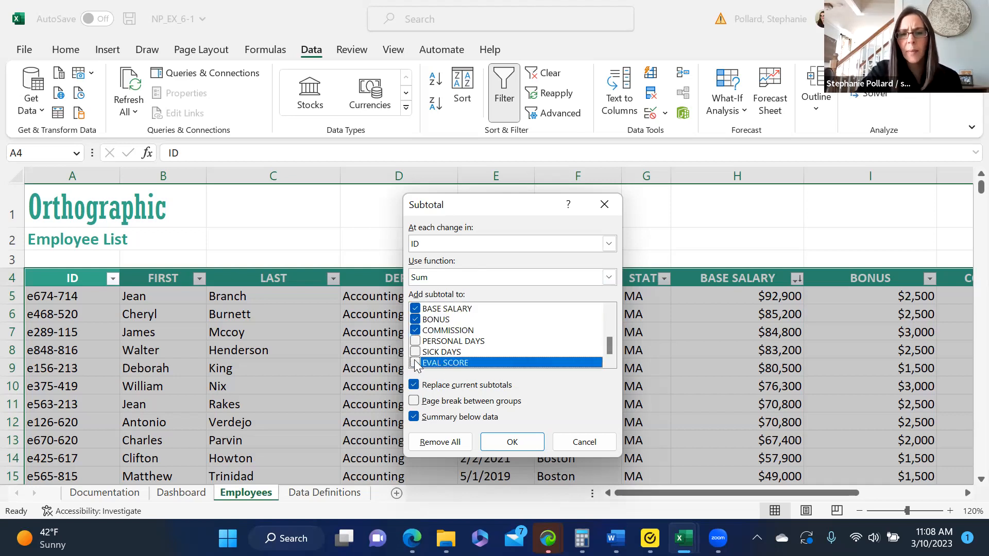
pyautogui.moveTo(610, 347)
pyautogui.mouseDown()
pyautogui.moveTo(607, 370)
pyautogui.moveTo(598, 310)
pyautogui.moveTo(605, 363)
pyautogui.mouseUp()
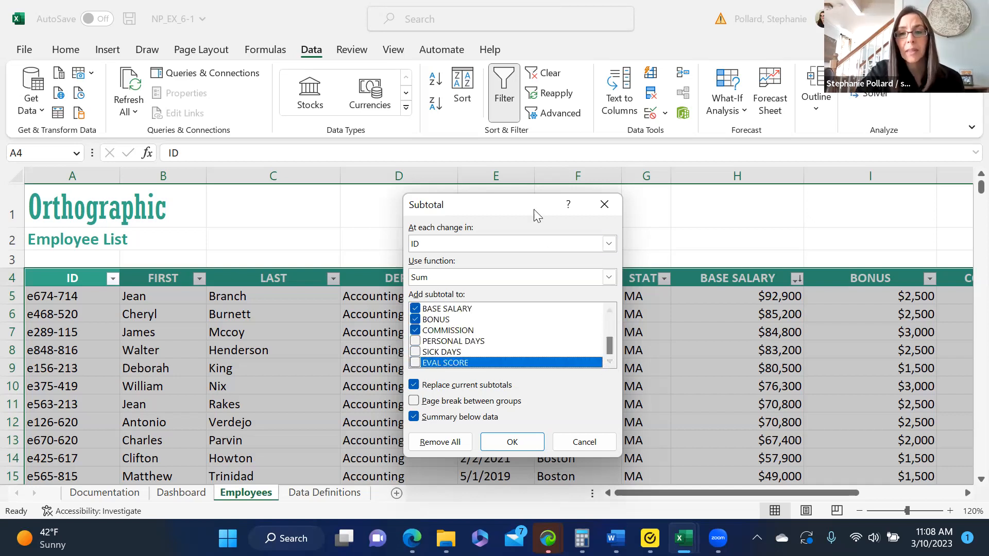
pyautogui.click(608, 245)
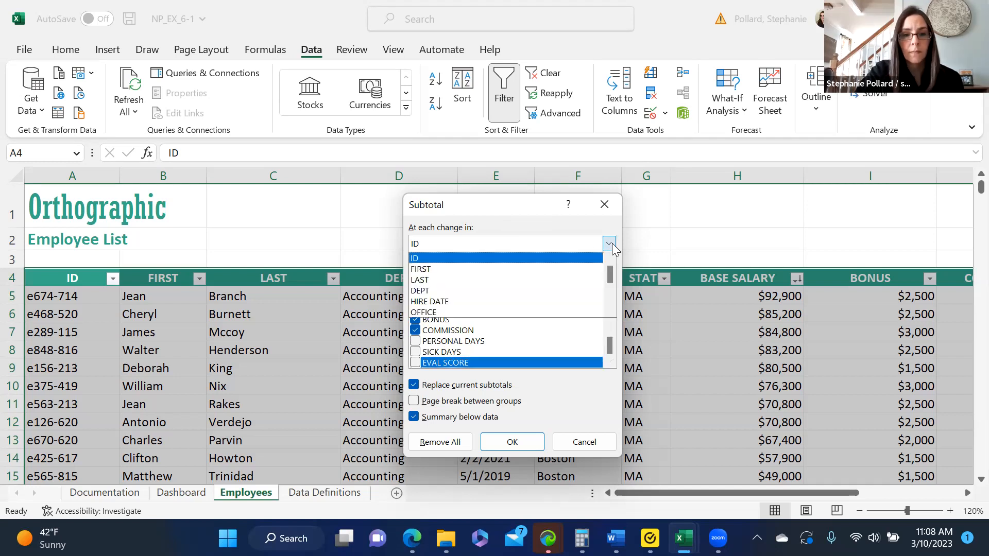
pyautogui.click(448, 312)
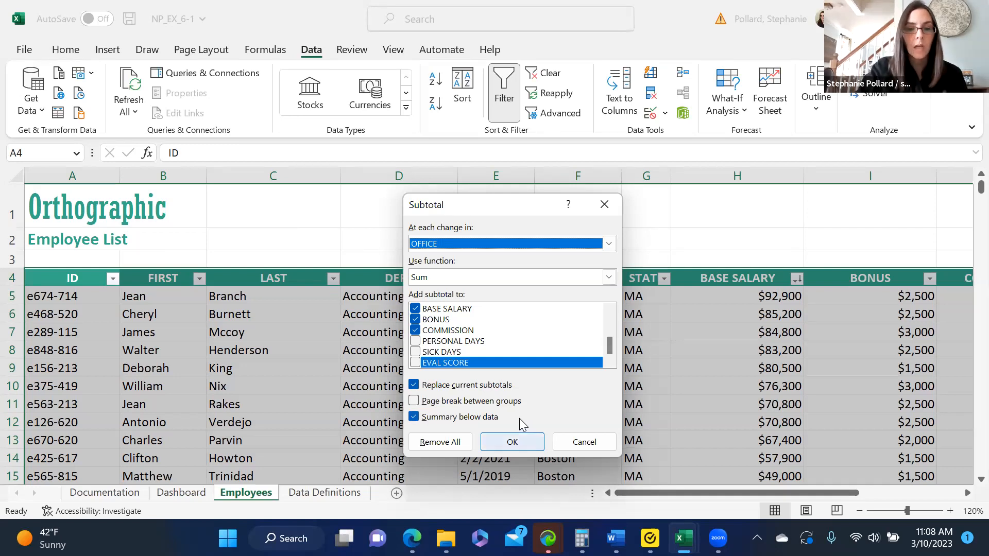
pyautogui.press('Return')
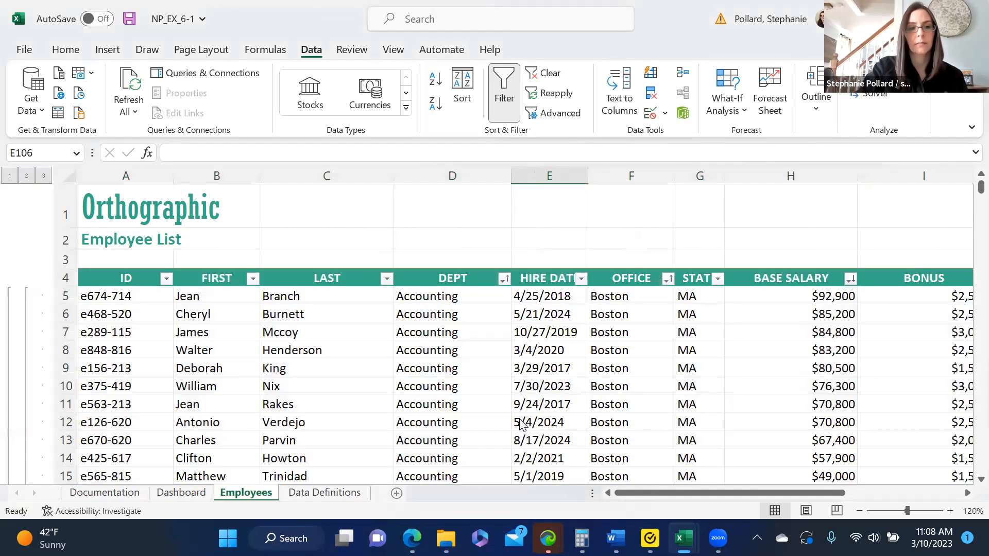
# Add Average subtotals of the same pay fields at each change in OFFICE without replacing the existing Sum subtotals
pyautogui.moveTo(966, 191); pyautogui.dragTo(967, 249)
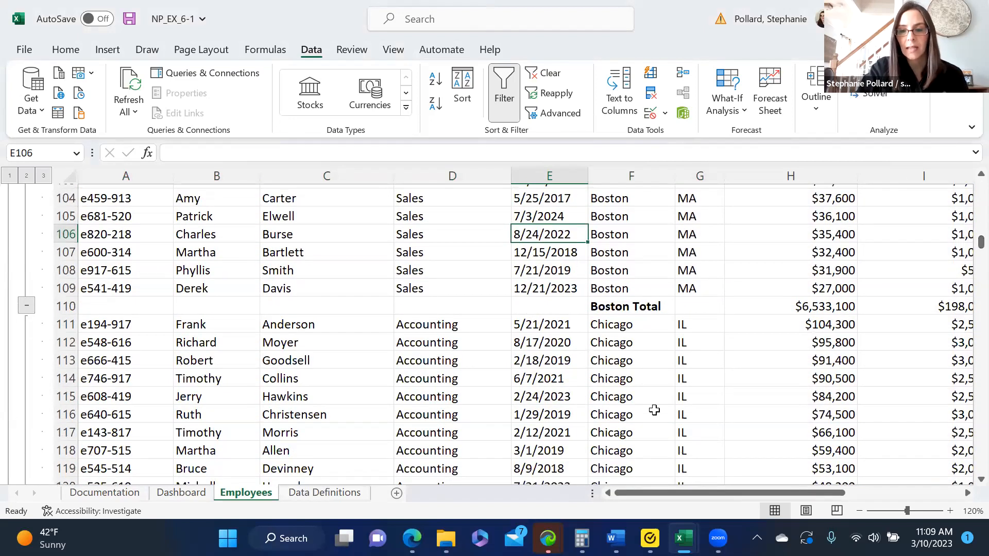
pyautogui.moveTo(674, 497)
pyautogui.mouseDown()
pyautogui.moveTo(766, 493)
pyautogui.moveTo(676, 515)
pyautogui.mouseUp()
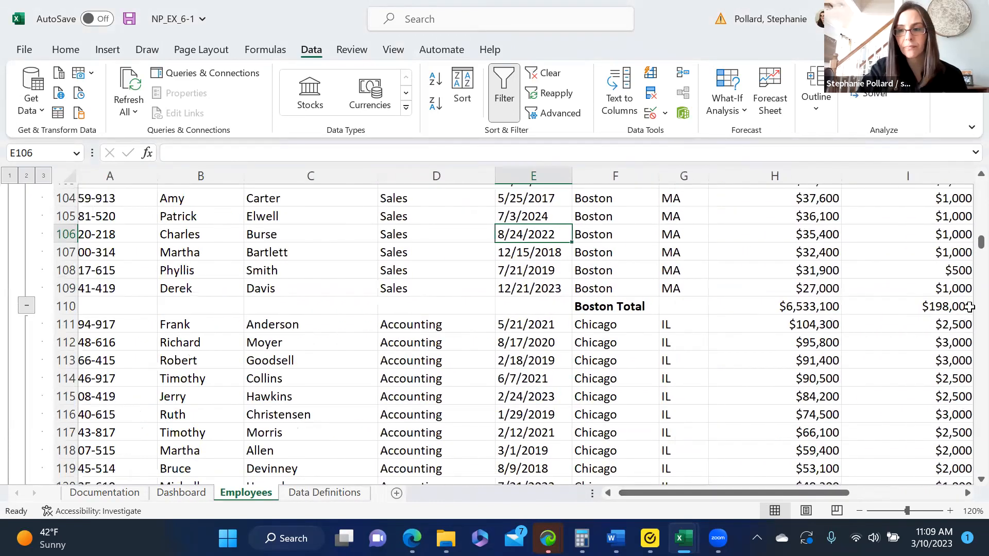
pyautogui.moveTo(966, 258); pyautogui.dragTo(966, 476)
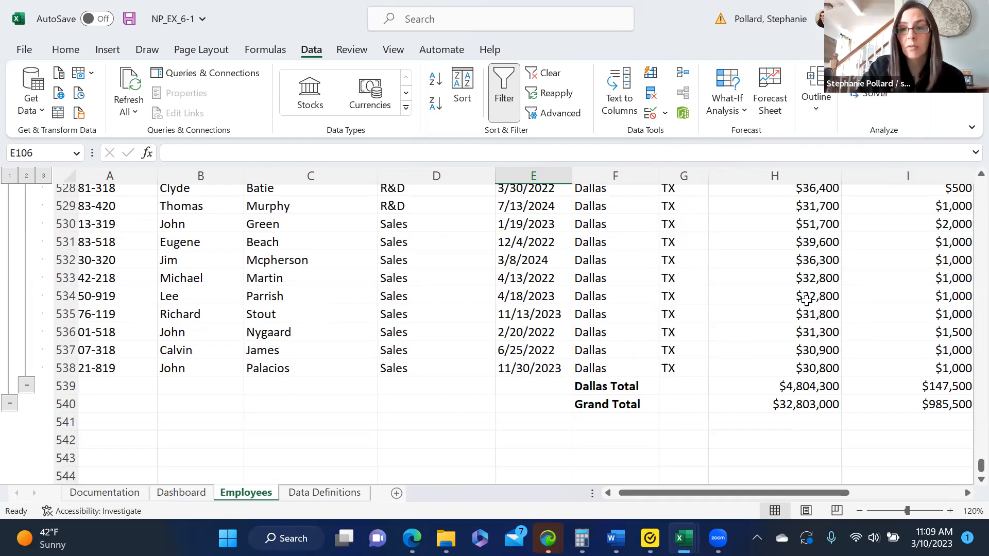
pyautogui.click(820, 113)
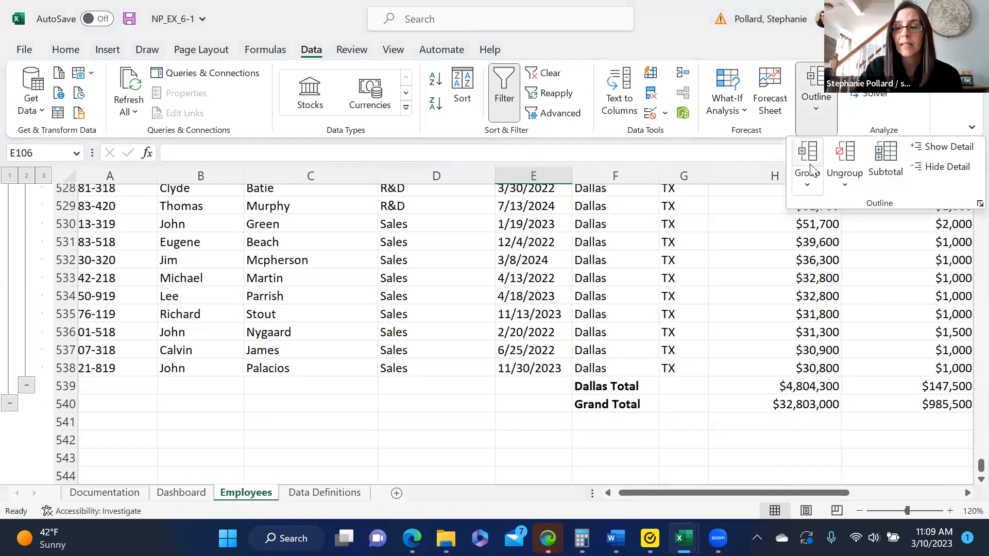
pyautogui.click(891, 163)
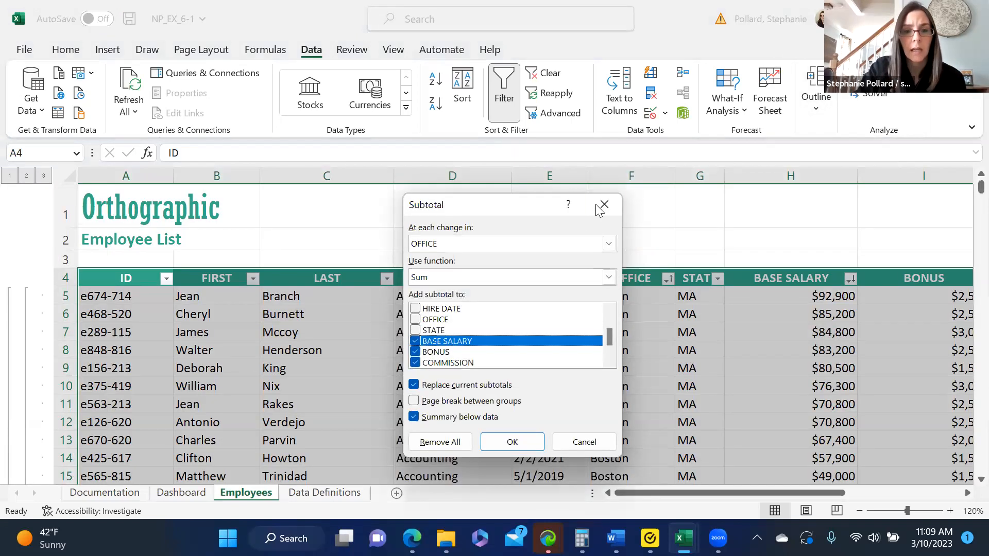
pyautogui.click(607, 278)
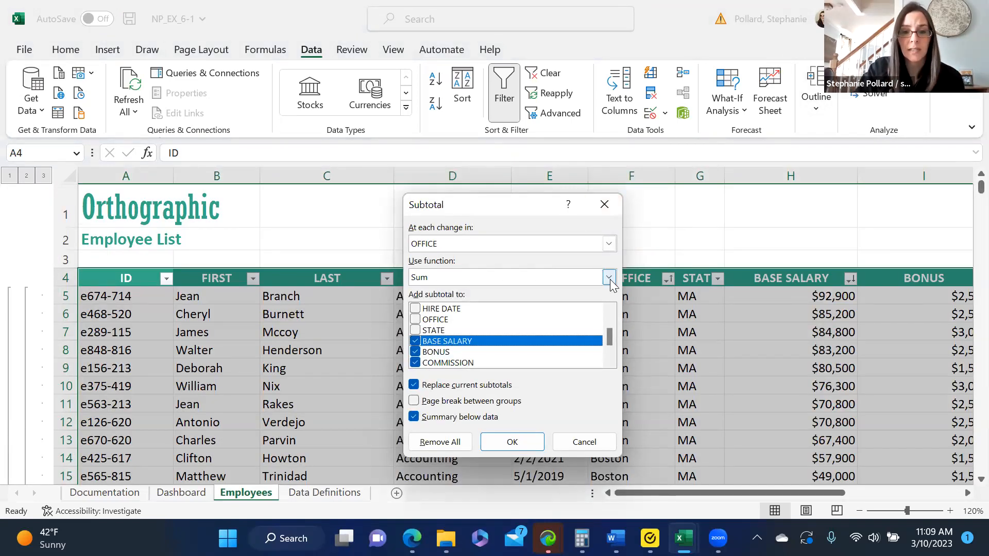
pyautogui.click(552, 313)
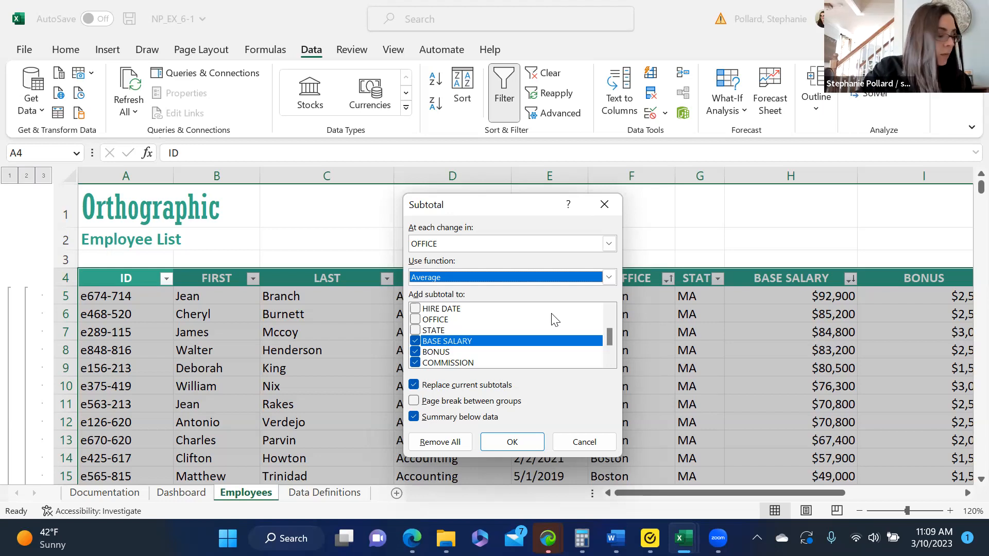
pyautogui.click(413, 385)
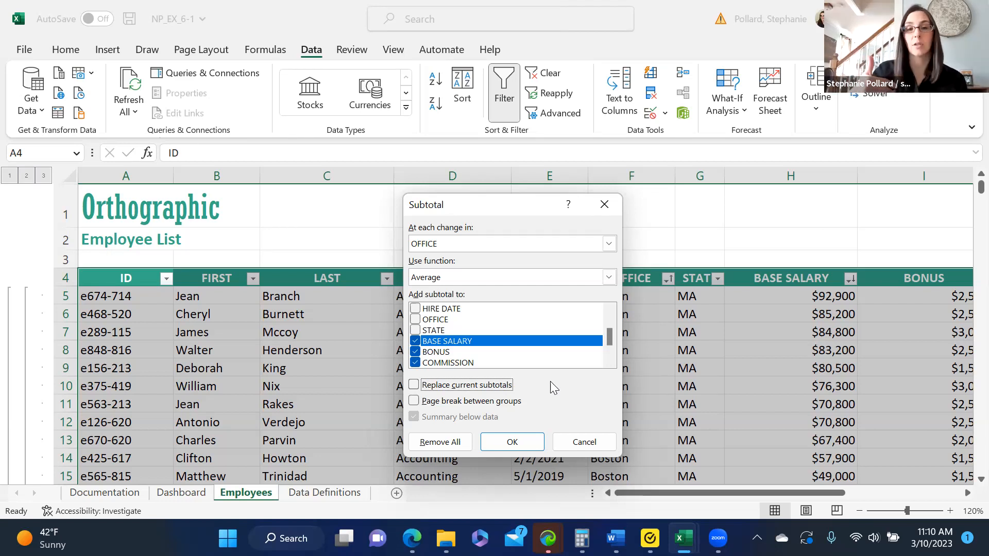
pyautogui.press('Return')
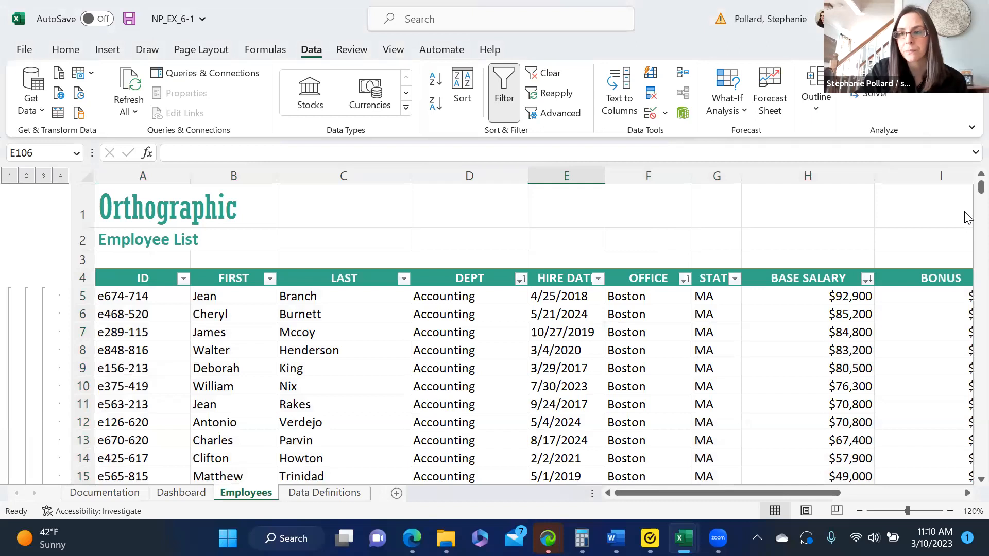
# Examine the office and grand averages and totals throughout the list and at outline levels 1 through 4
pyautogui.moveTo(968, 198); pyautogui.dragTo(966, 249)
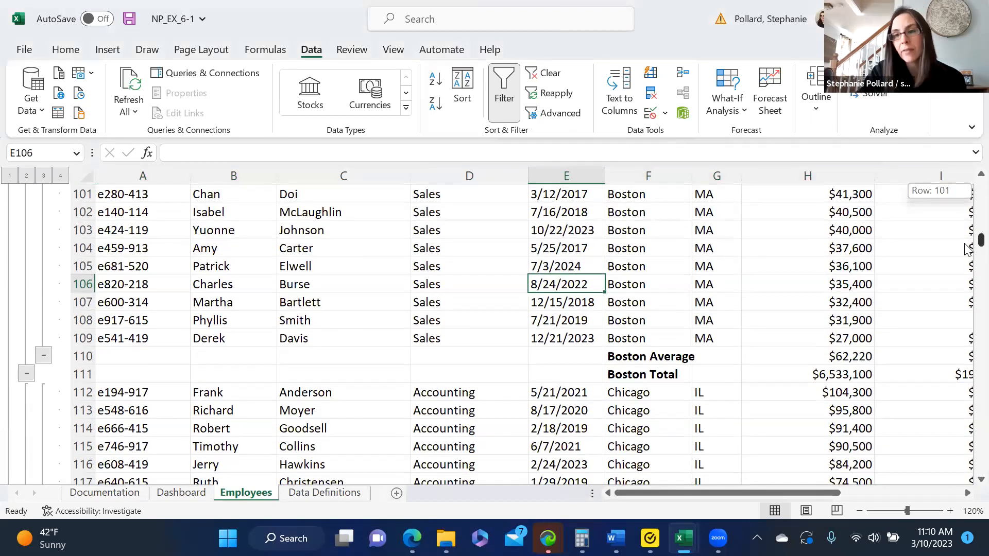
pyautogui.moveTo(966, 250); pyautogui.dragTo(969, 481)
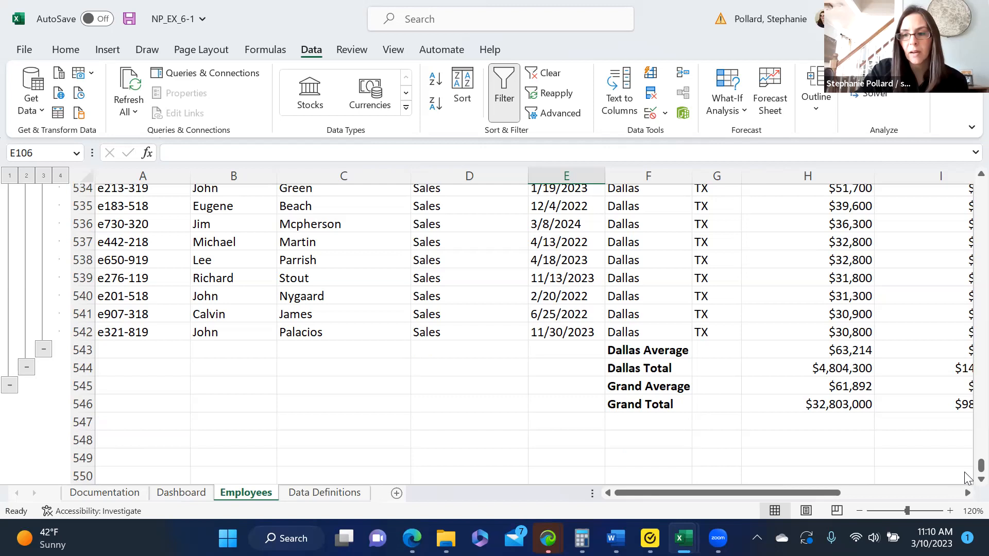
pyautogui.moveTo(968, 471); pyautogui.dragTo(967, 184)
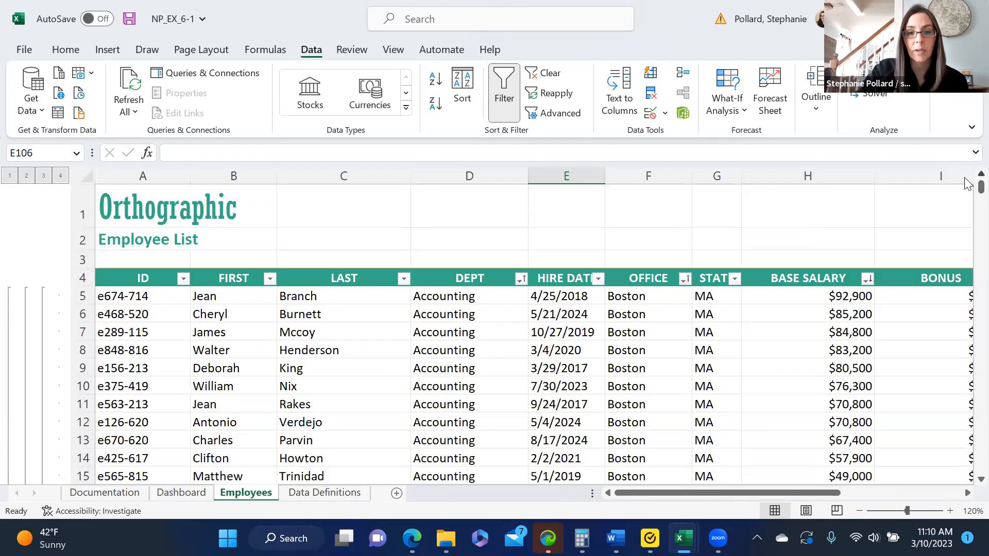
pyautogui.click(8, 176)
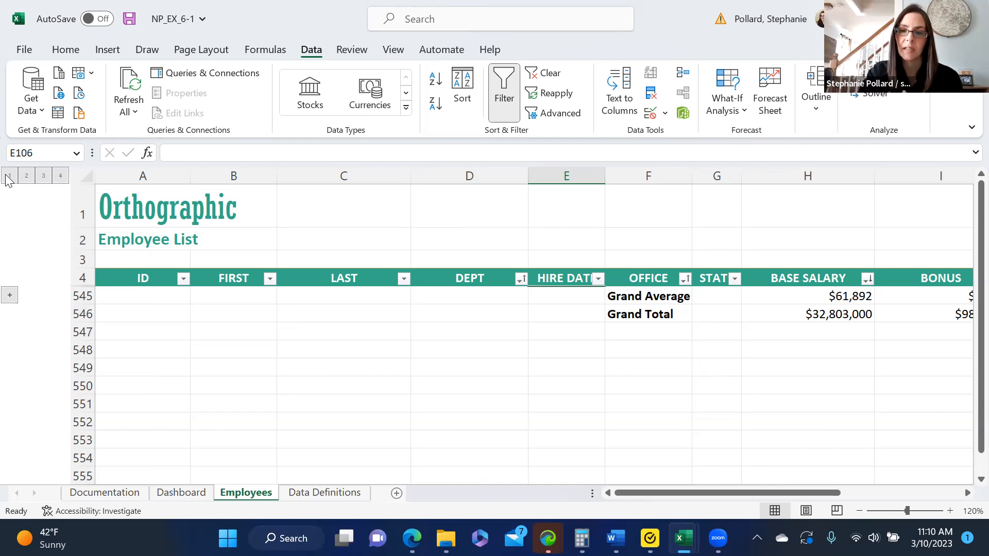
pyautogui.click(26, 176)
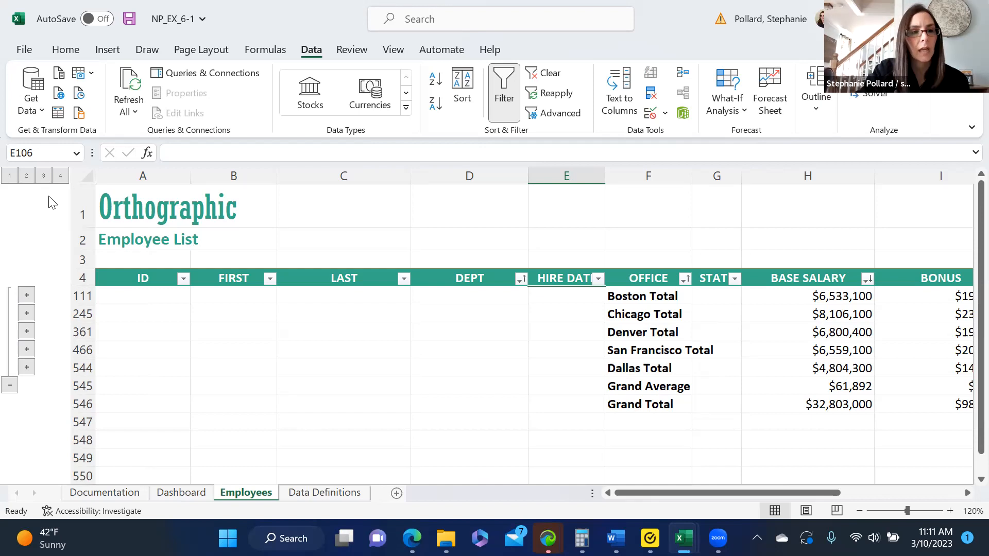
pyautogui.click(43, 177)
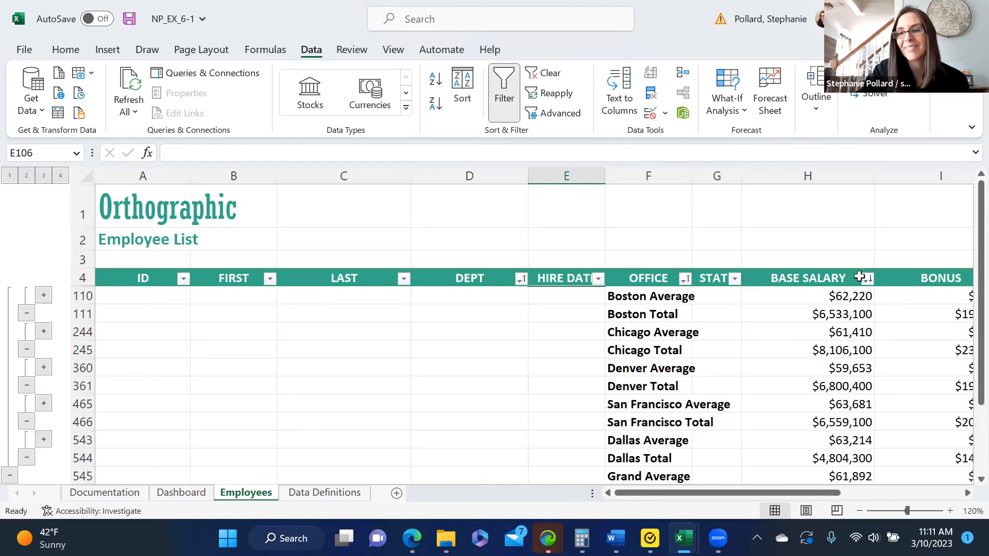
pyautogui.moveTo(966, 279); pyautogui.dragTo(966, 337)
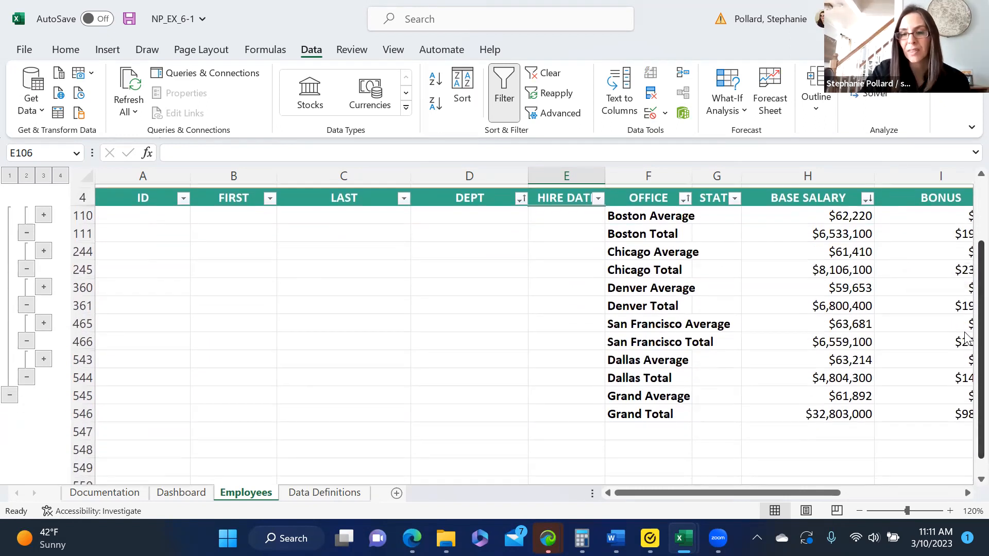
pyautogui.click(61, 175)
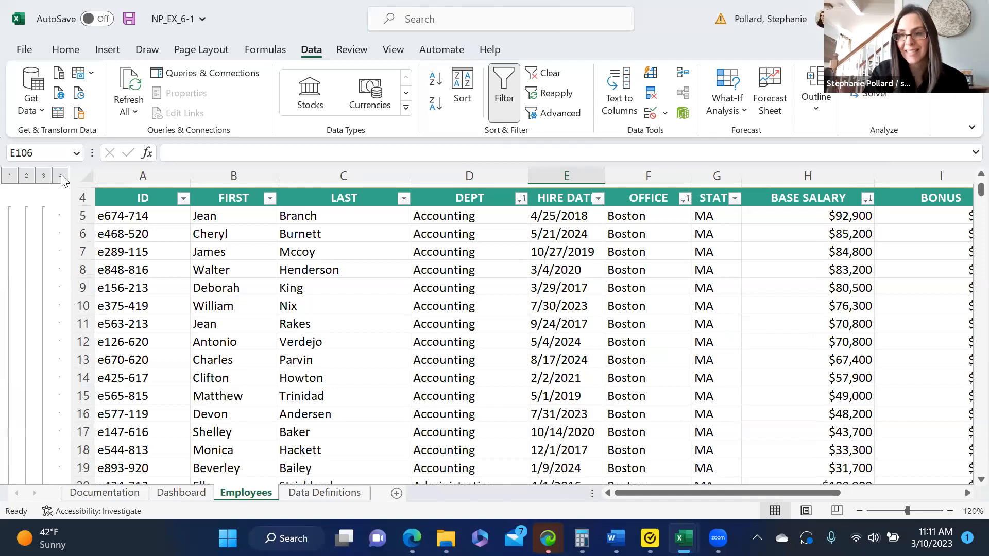
# Collapse the list to outline level 3 and expand only the Denver employees' detail rows
pyautogui.click(47, 178)
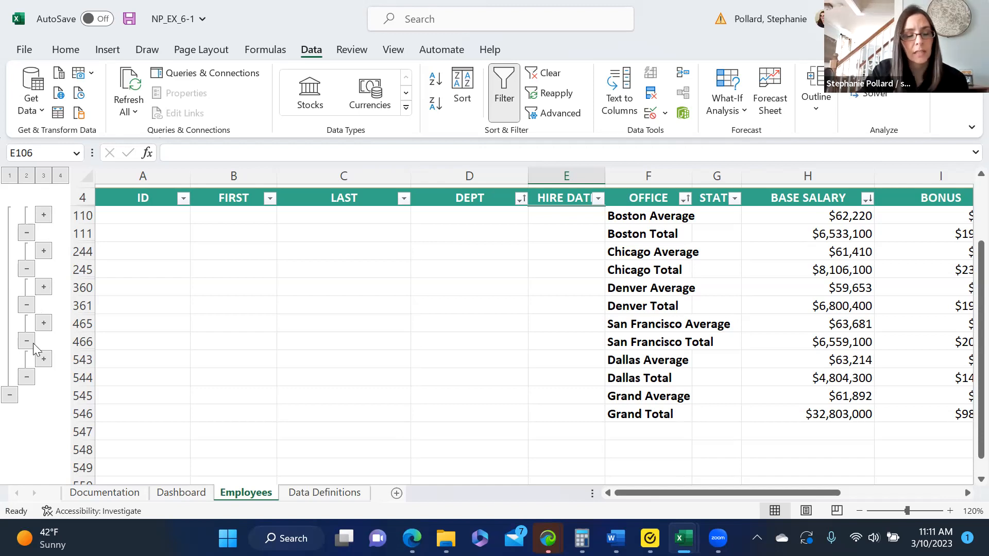
pyautogui.click(44, 288)
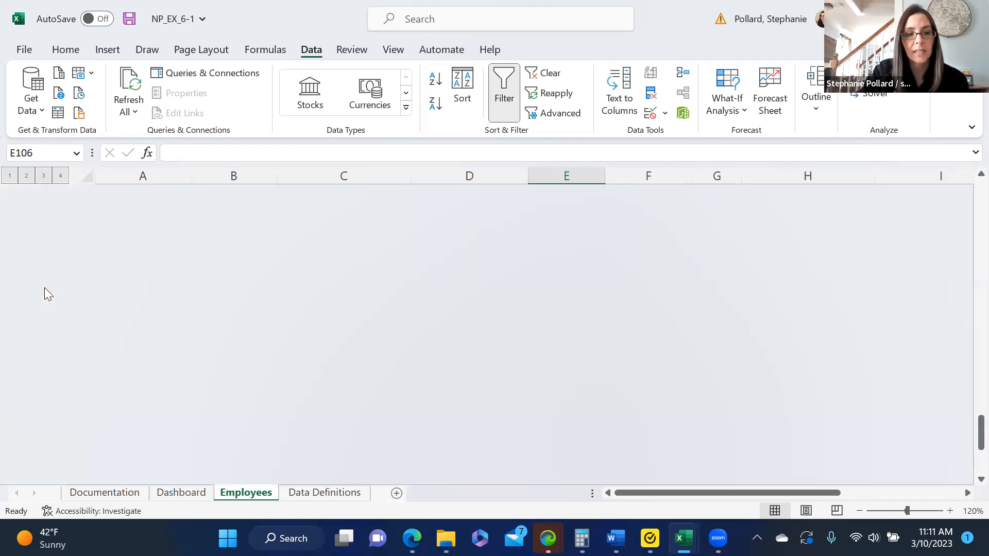
pyautogui.moveTo(966, 431); pyautogui.dragTo(965, 203)
pyautogui.moveTo(966, 298); pyautogui.dragTo(967, 198)
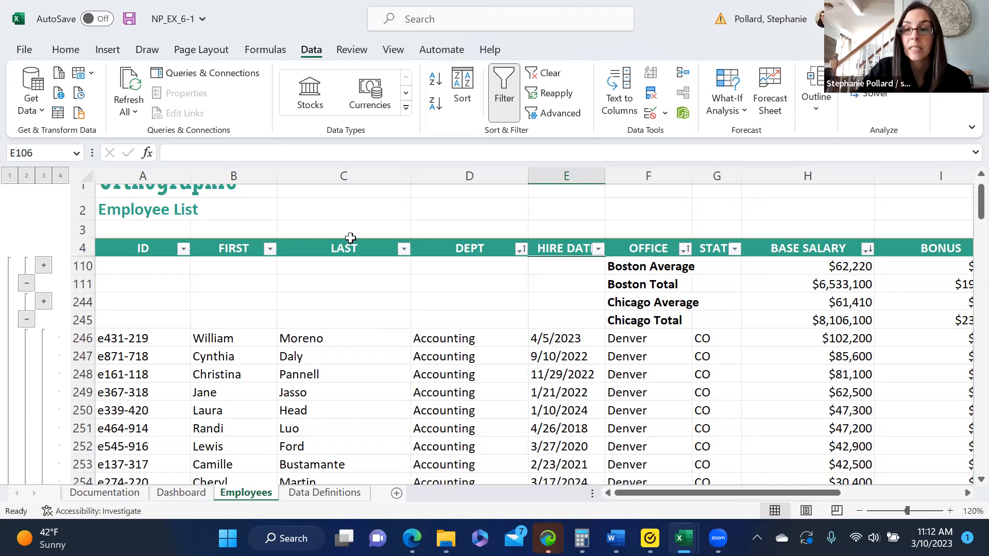
# Remove all subtotals from the employee list
pyautogui.click(815, 105)
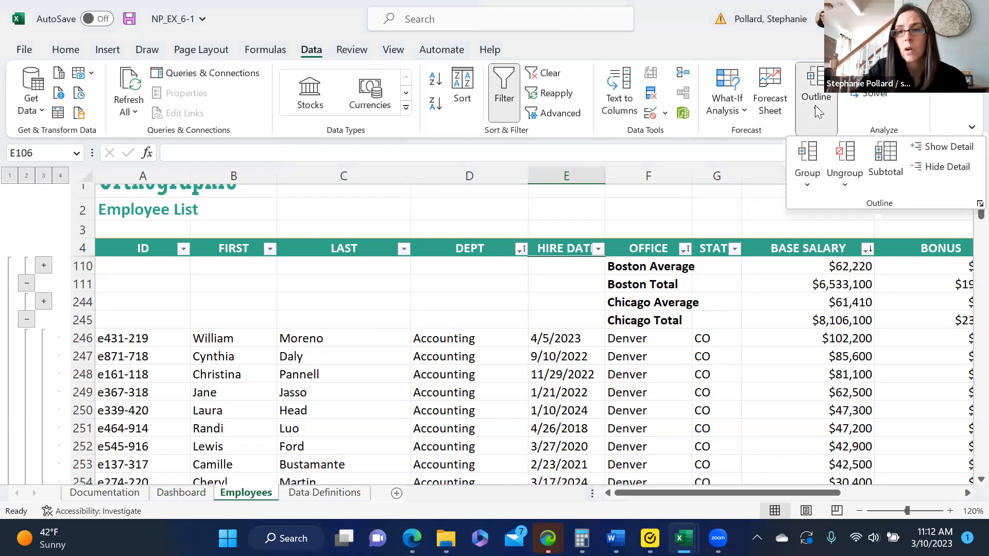
pyautogui.click(884, 160)
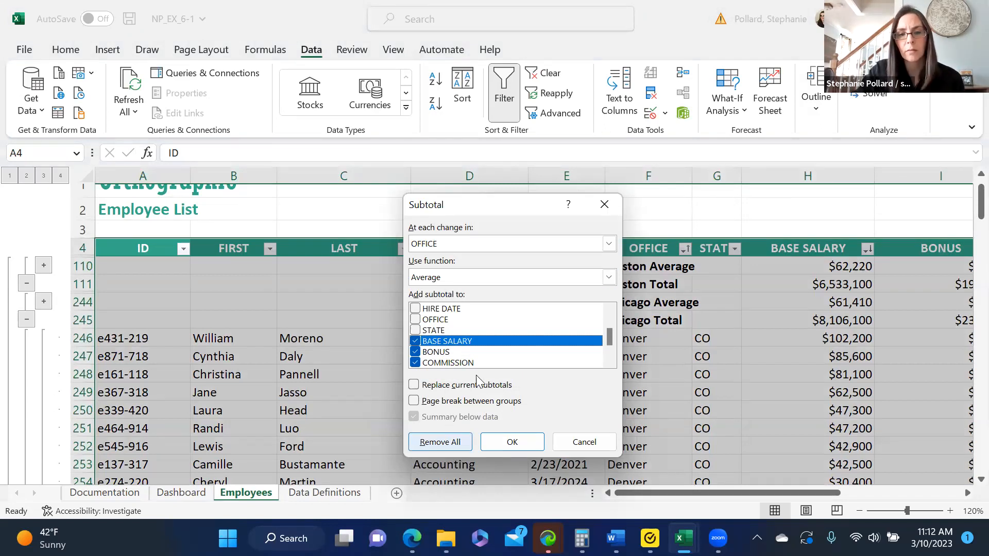
pyautogui.press('Return')
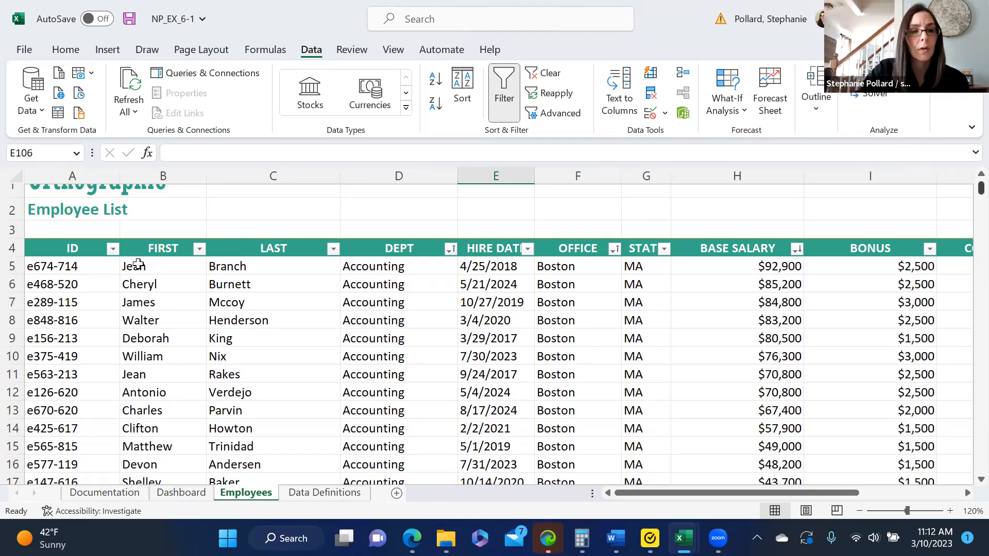
# Group rows 5 to 14 of the employee list, and collapse and re-expand that group
pyautogui.moveTo(14, 265); pyautogui.dragTo(28, 428)
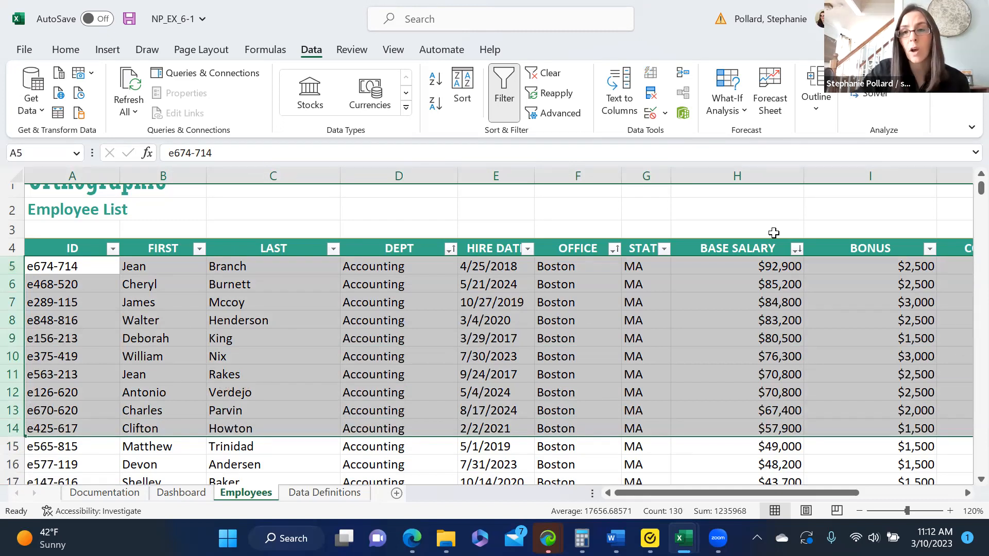
pyautogui.click(817, 109)
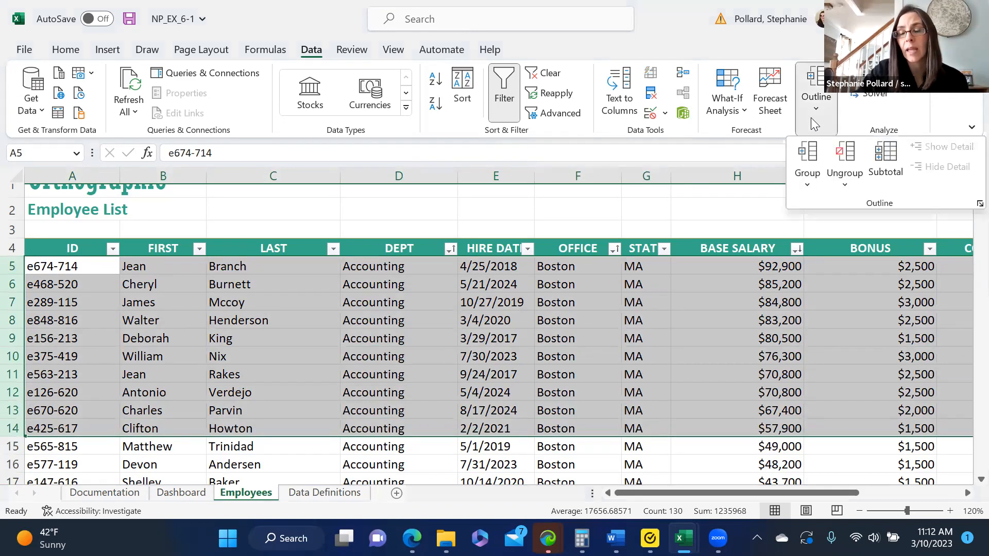
pyautogui.click(813, 162)
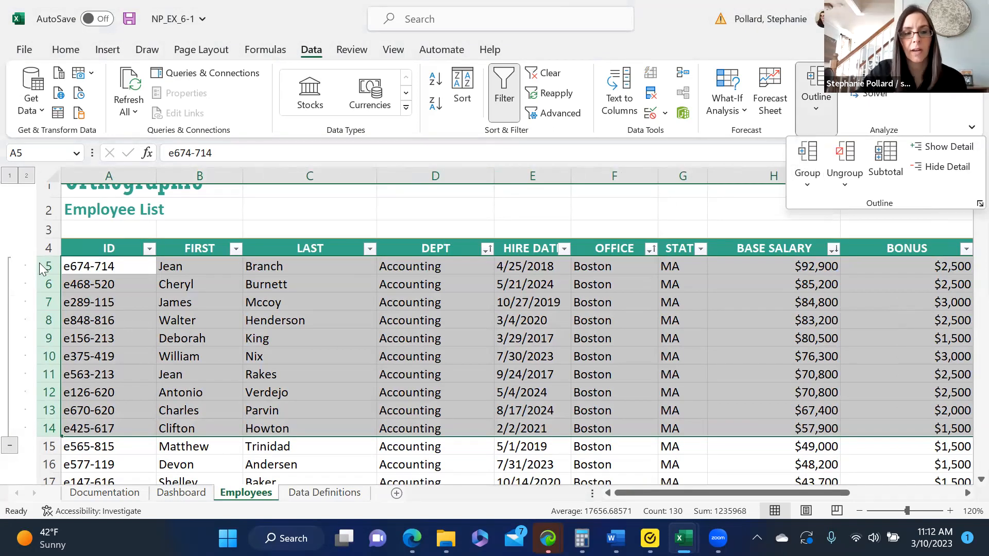
pyautogui.click(5, 179)
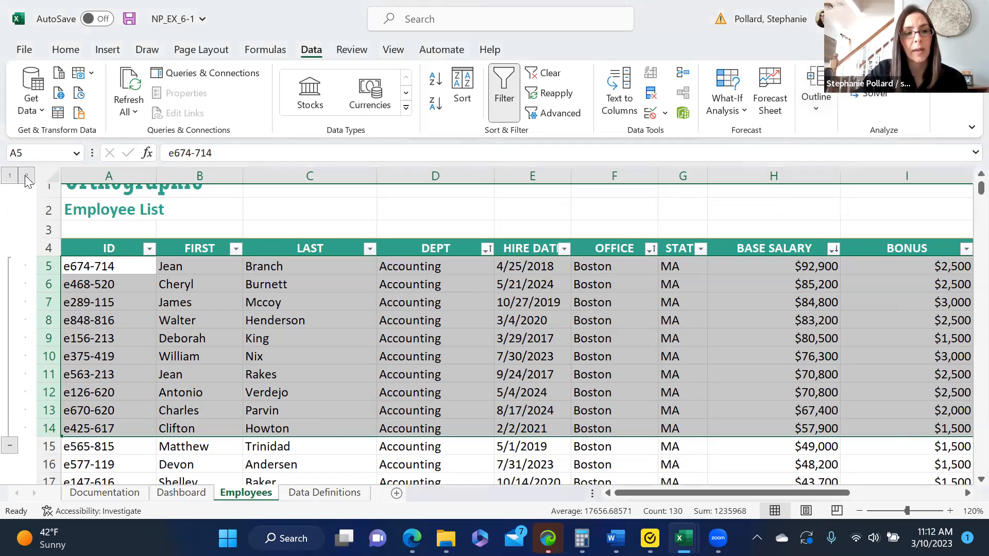
pyautogui.click(9, 175)
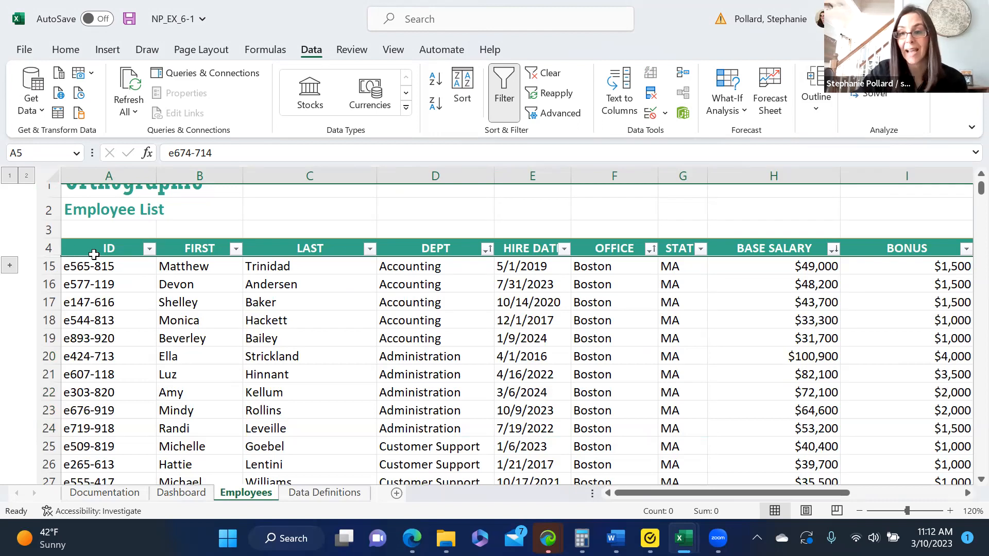
pyautogui.click(25, 177)
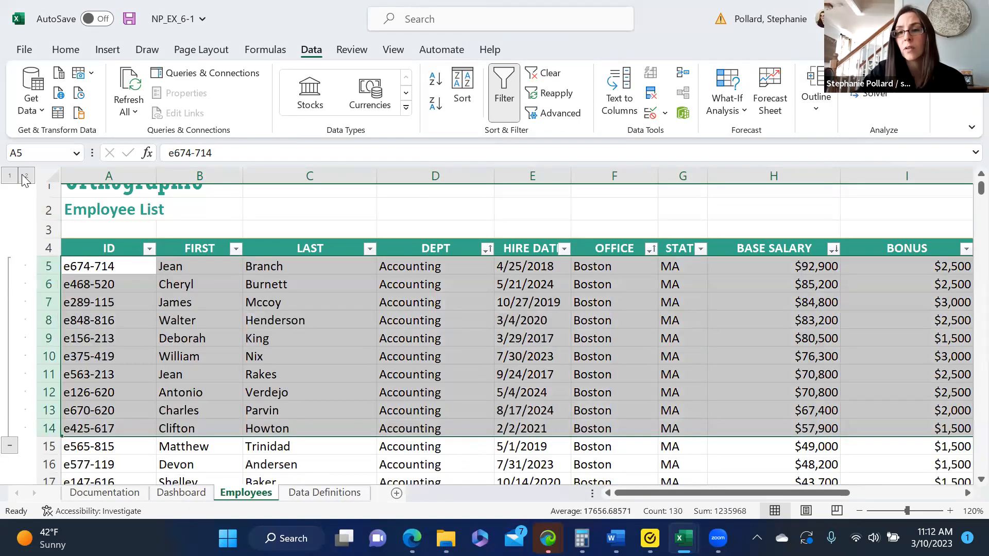
# Ungroup rows 5 to 14 and select cell F6 in the OFFICE column
pyautogui.click(818, 107)
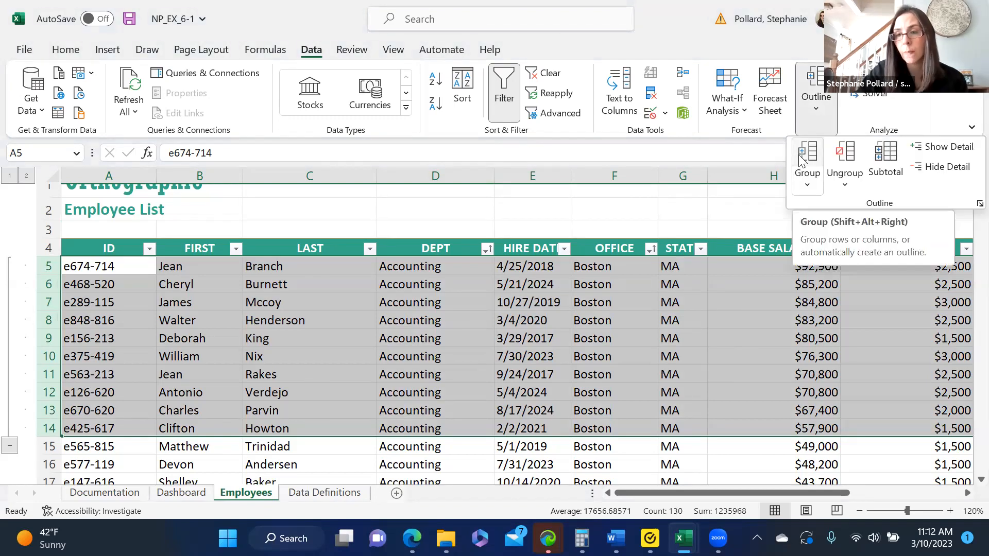
pyautogui.click(851, 159)
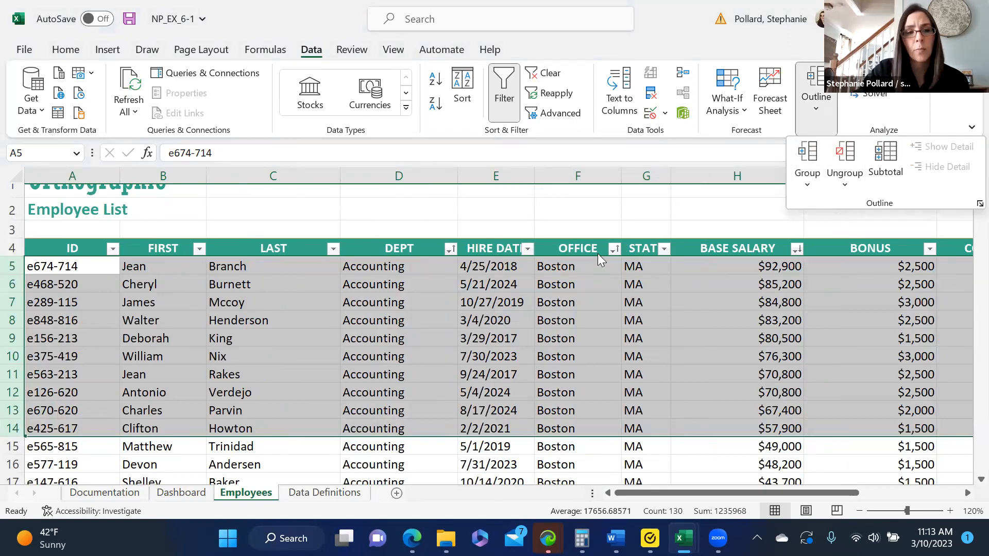
pyautogui.click(560, 280)
pyautogui.click(562, 281)
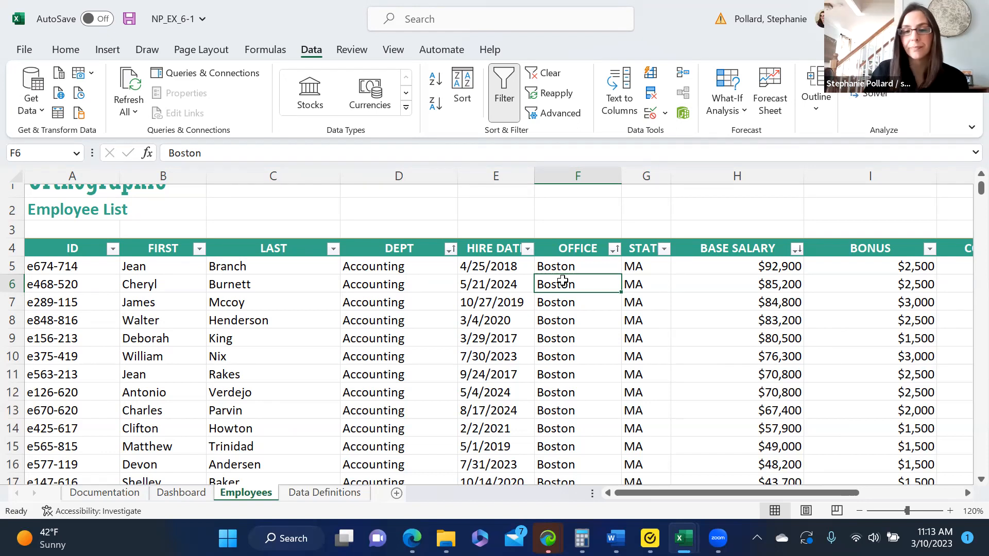
pyautogui.click(554, 494)
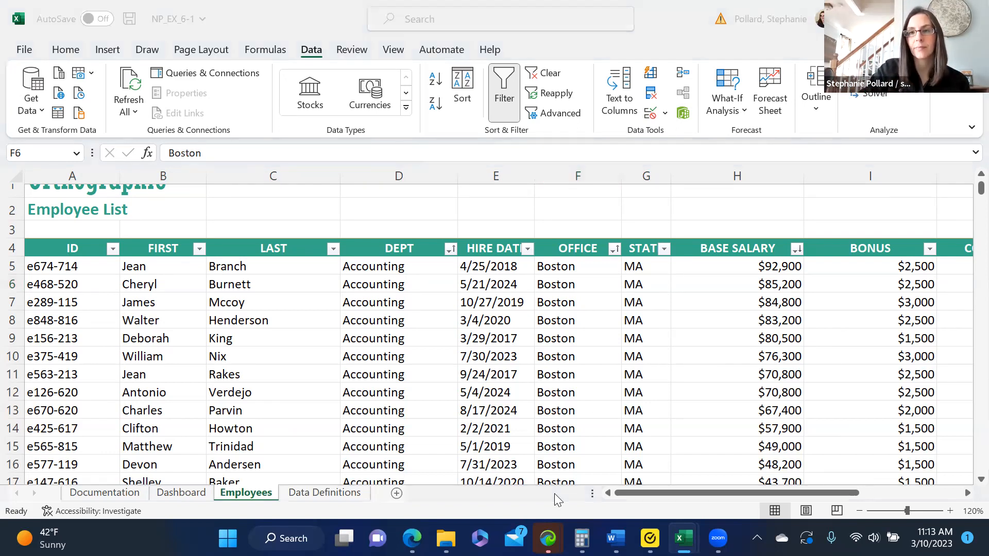